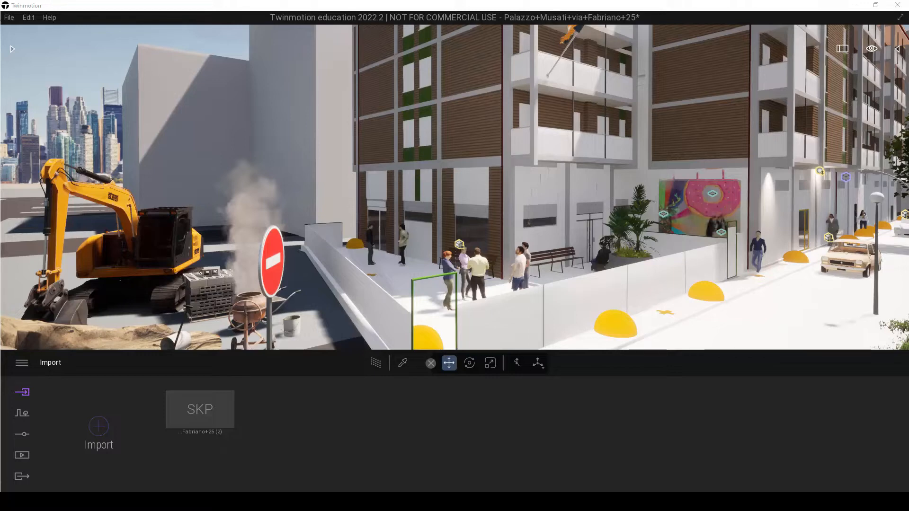
Create a new video in the media section, starting from the current view of the building.
click(21, 457)
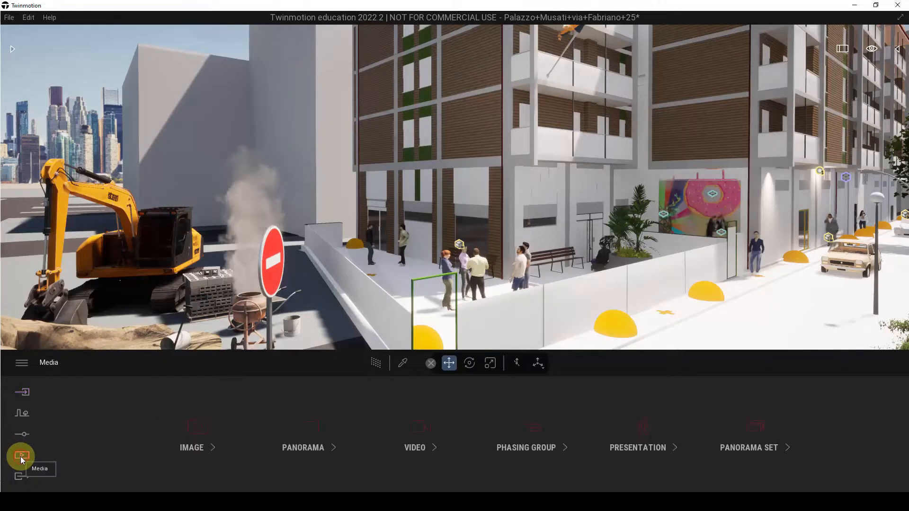
click(421, 428)
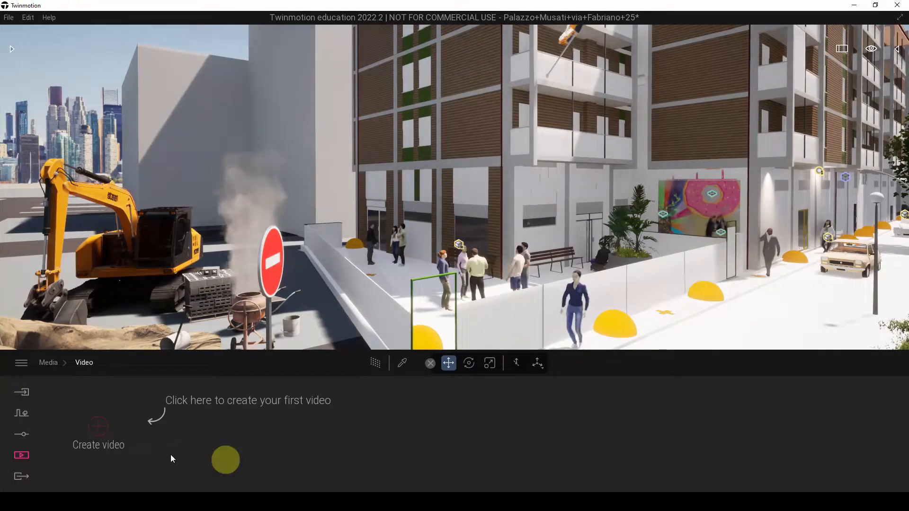
click(99, 426)
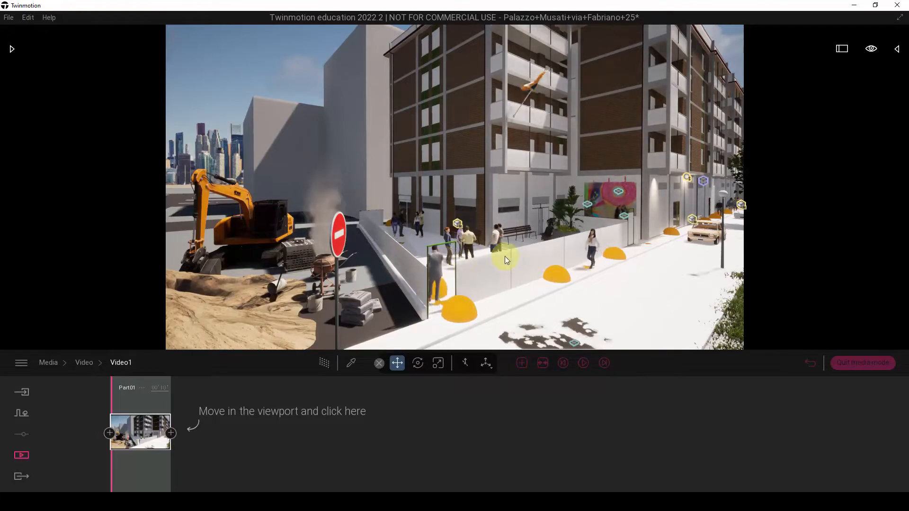
Move the camera along the street to show the long facade and add that view as Part01's second keyframe.
middle_drag(496, 253, 498, 253)
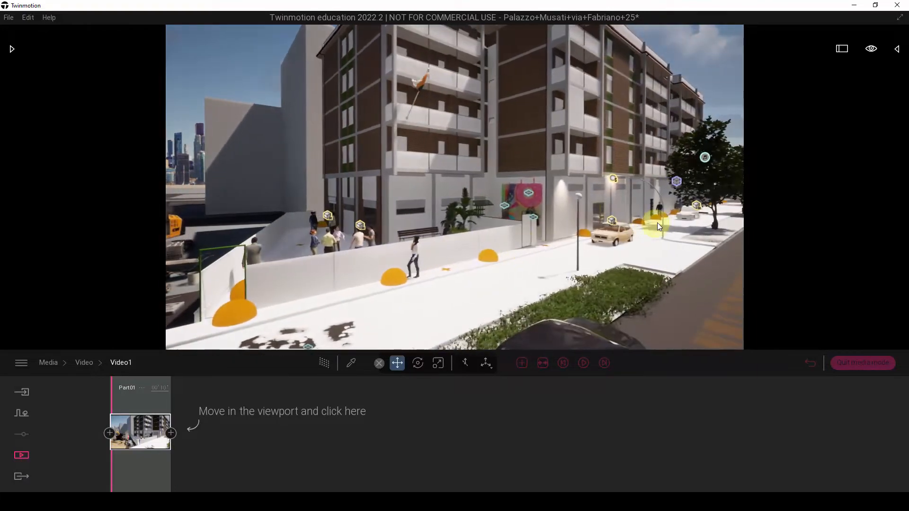
middle_drag(656, 222, 655, 223)
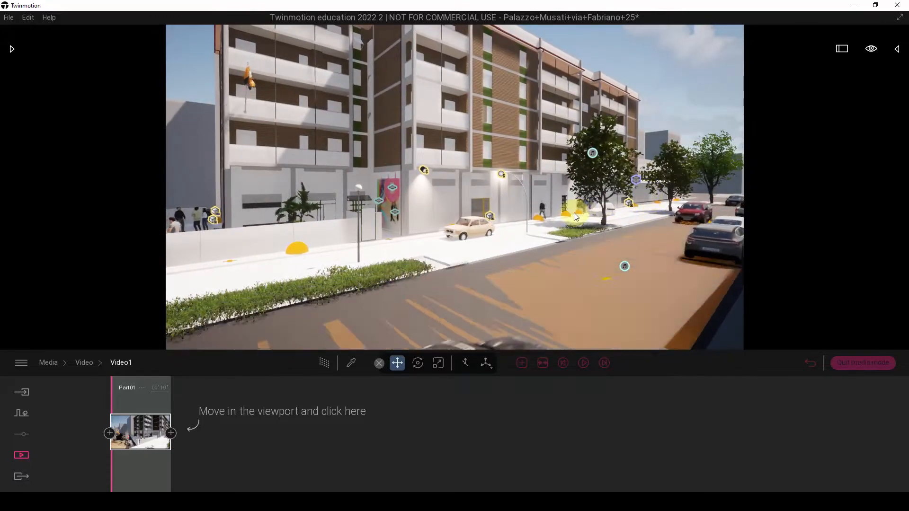
middle_drag(574, 212, 574, 214)
right_drag(517, 204, 516, 204)
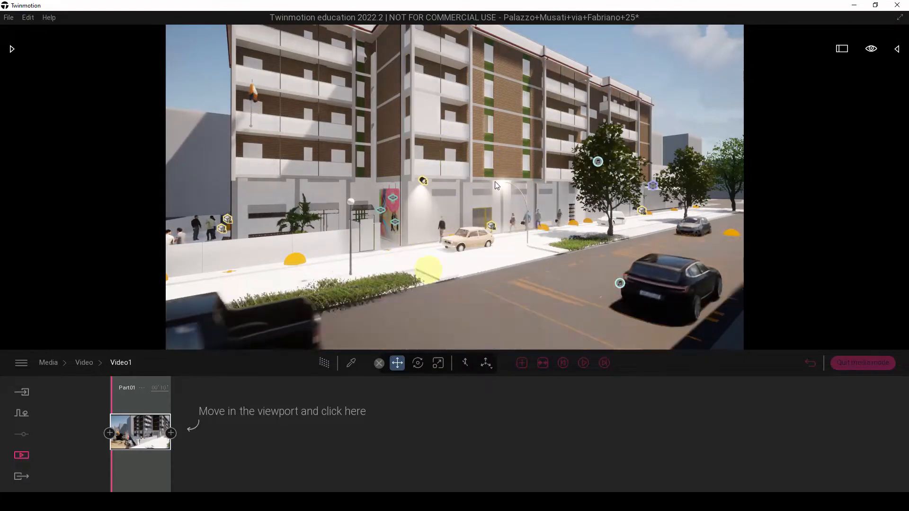
click(171, 433)
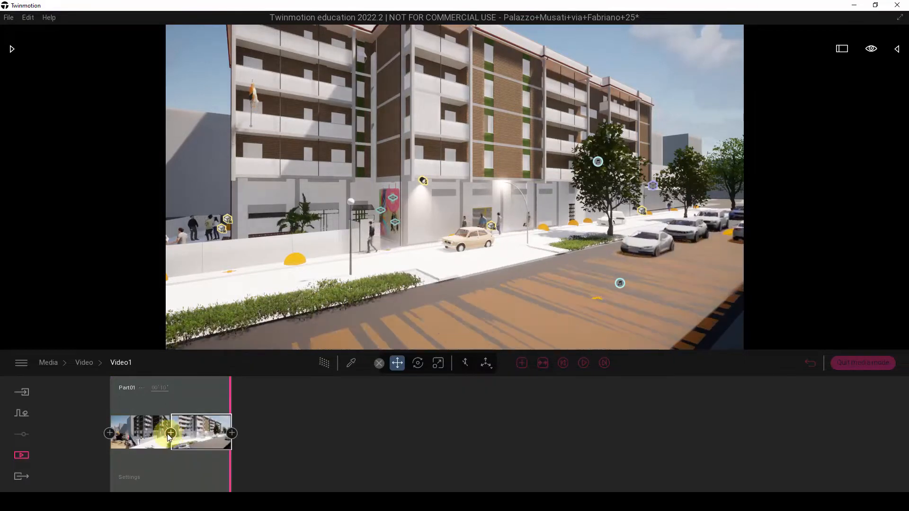
Play back Part01's camera movement between its two keyframes and return to the start of the clip.
drag(224, 413, 105, 400)
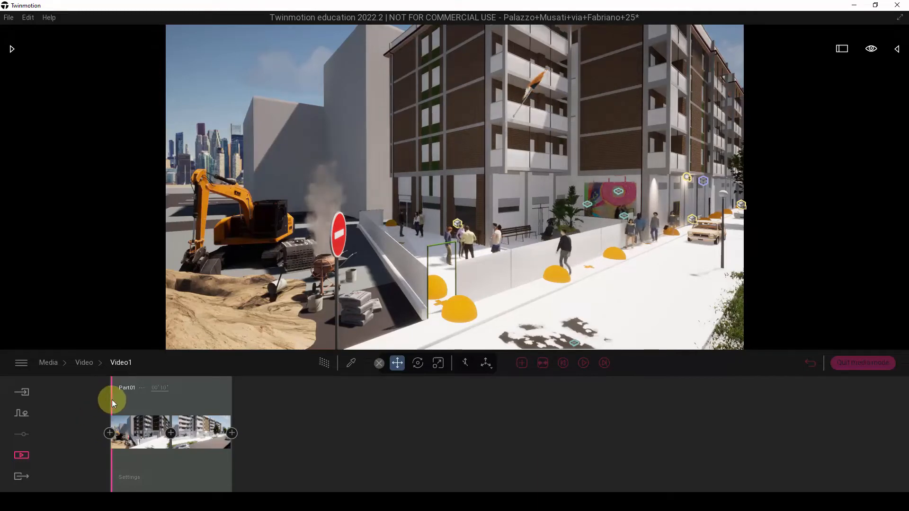
mouse_move(110, 399)
mouse_down()
mouse_move(242, 399)
mouse_move(95, 398)
mouse_up()
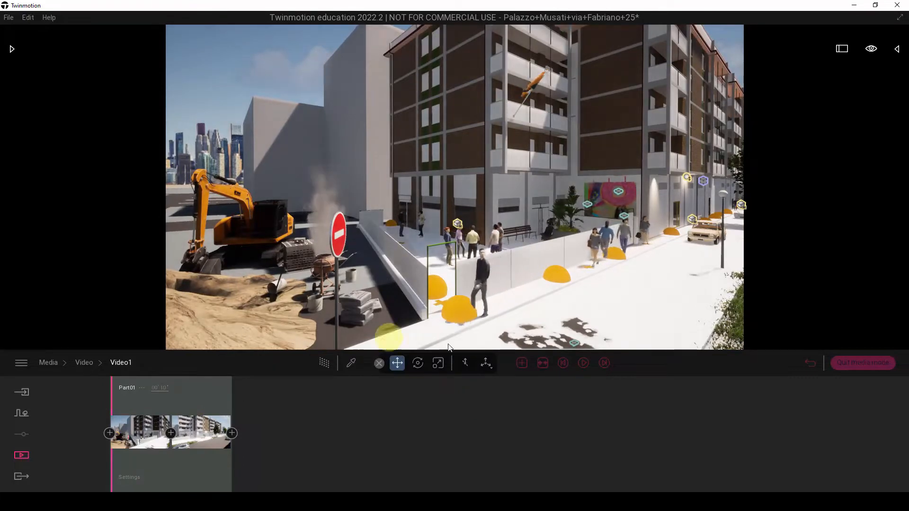
click(585, 363)
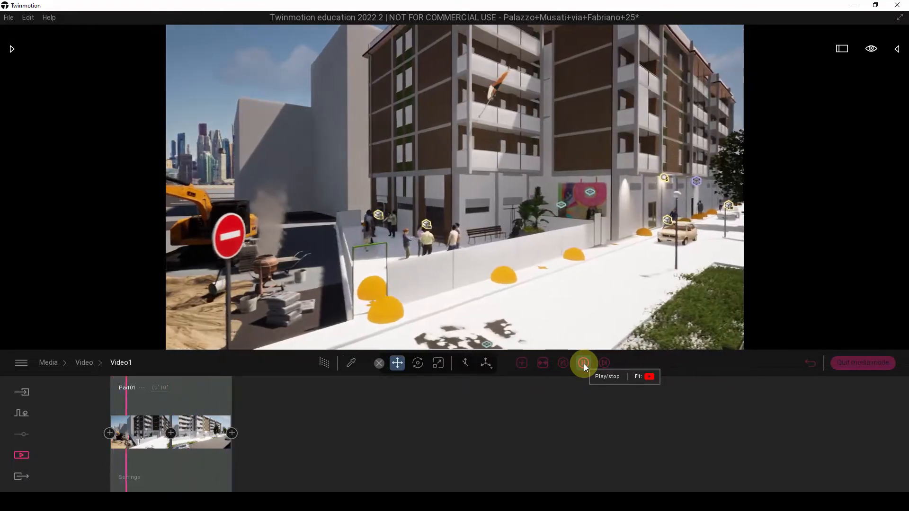
click(584, 364)
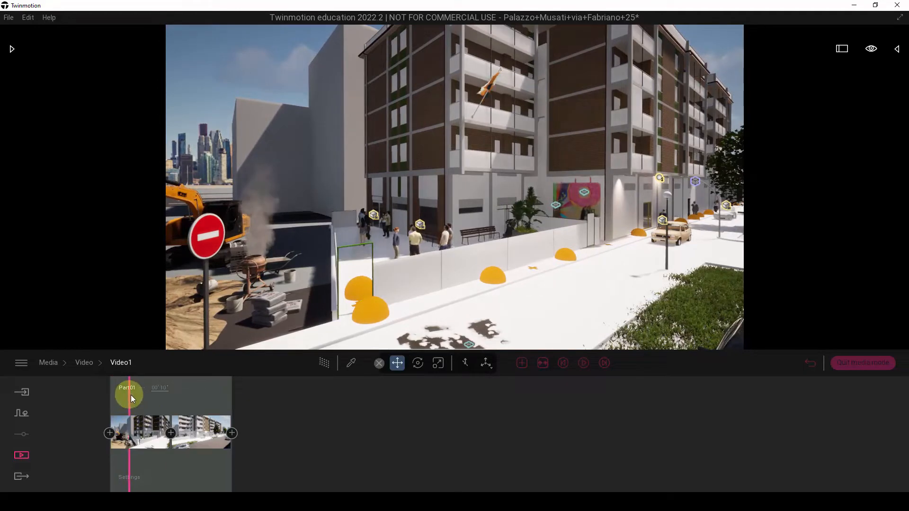
drag(129, 396, 105, 399)
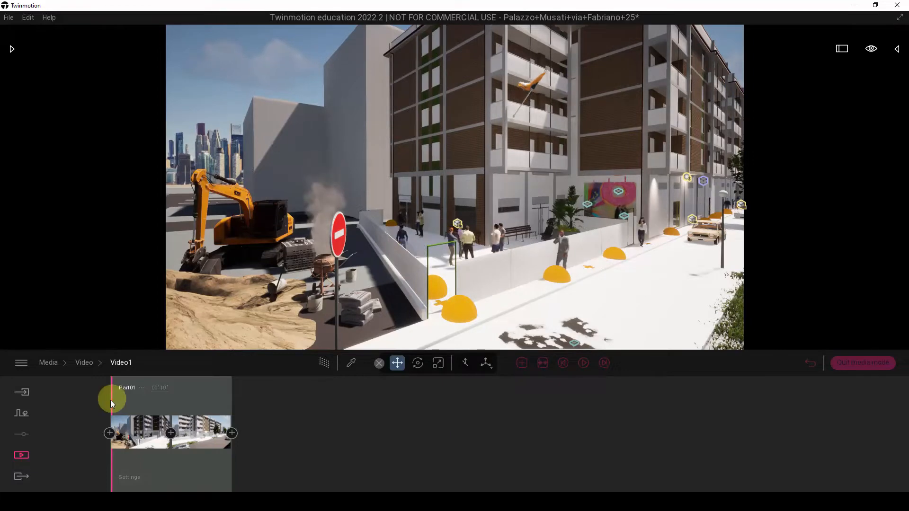
mouse_move(111, 400)
mouse_down()
mouse_move(141, 403)
mouse_move(110, 402)
mouse_up()
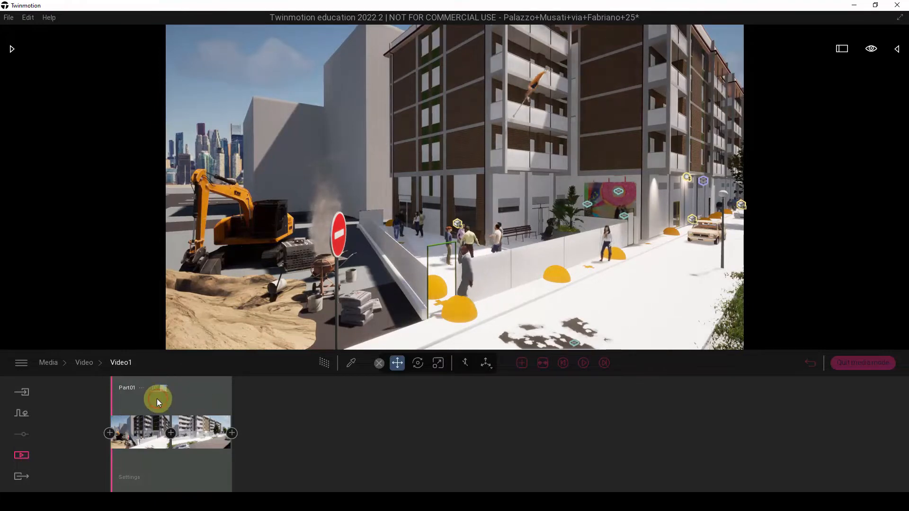
drag(157, 398, 92, 402)
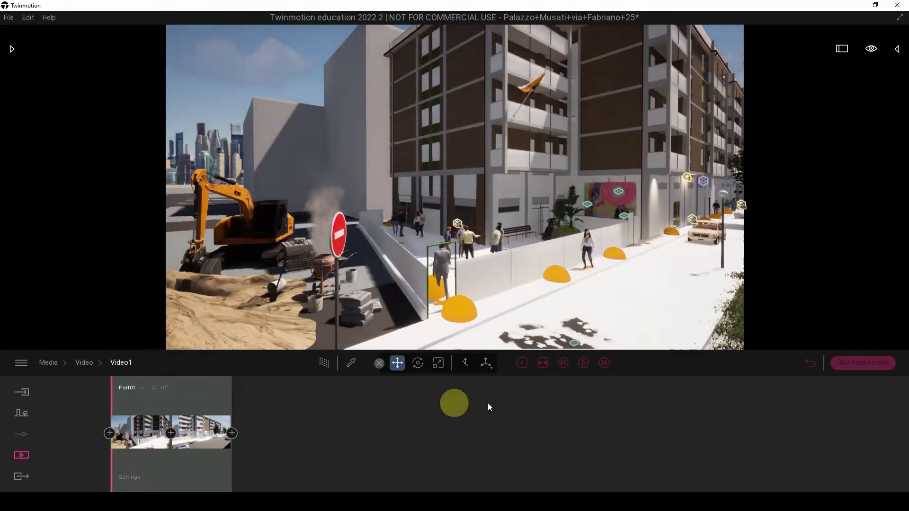
click(583, 361)
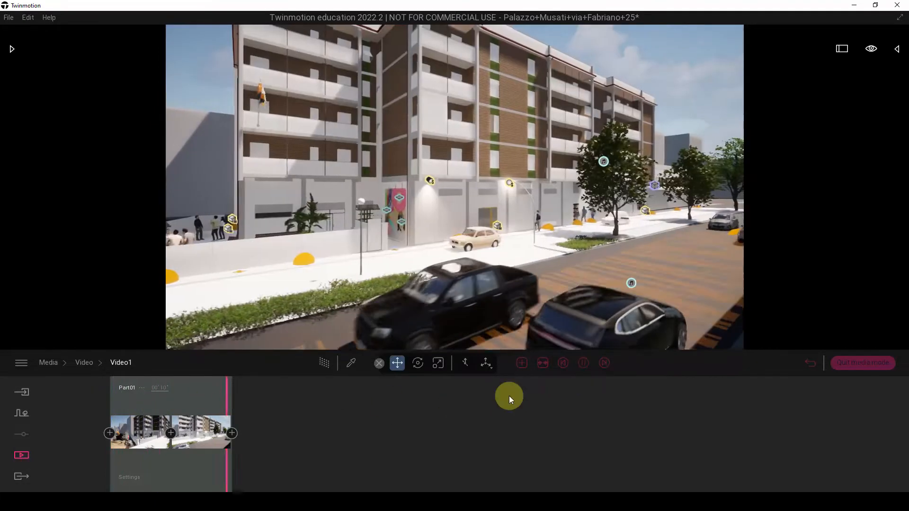
drag(230, 402, 99, 409)
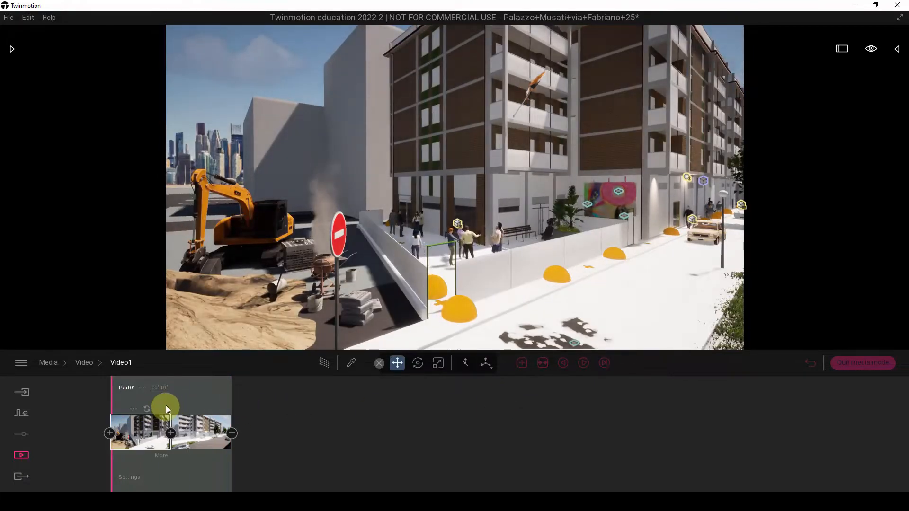
Set the duration of Part01 to 5 seconds, play the clip and return to its start.
double_click(164, 388)
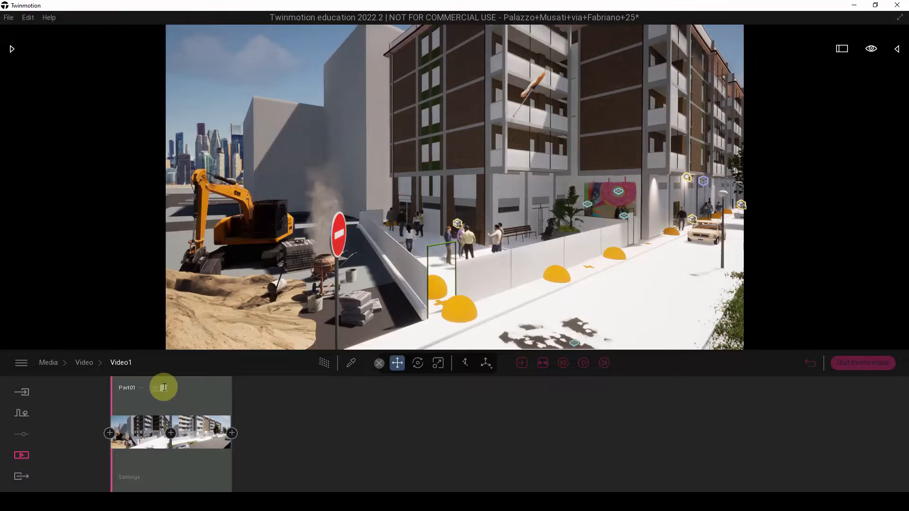
click(164, 395)
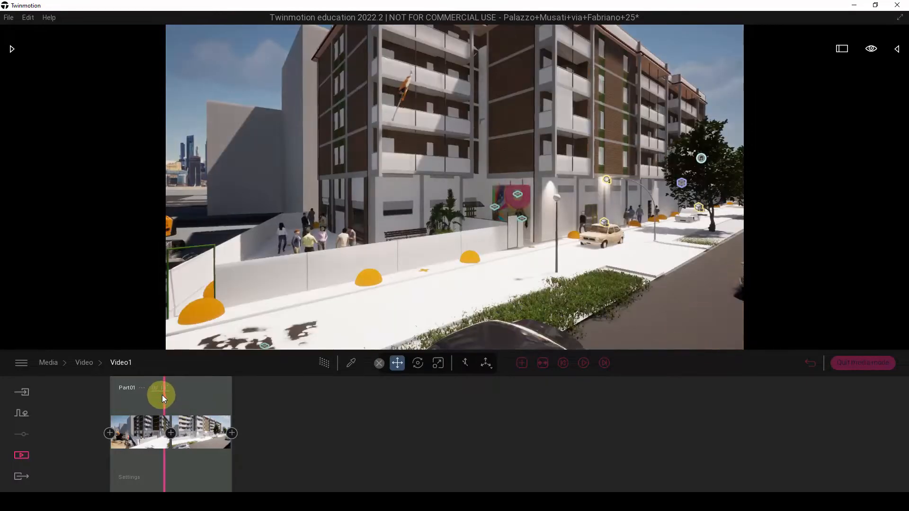
drag(162, 398, 88, 398)
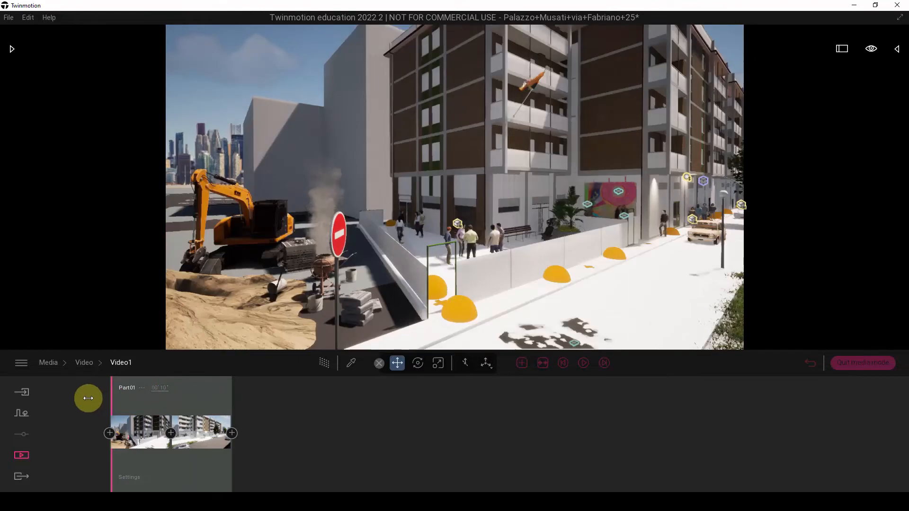
click(166, 387)
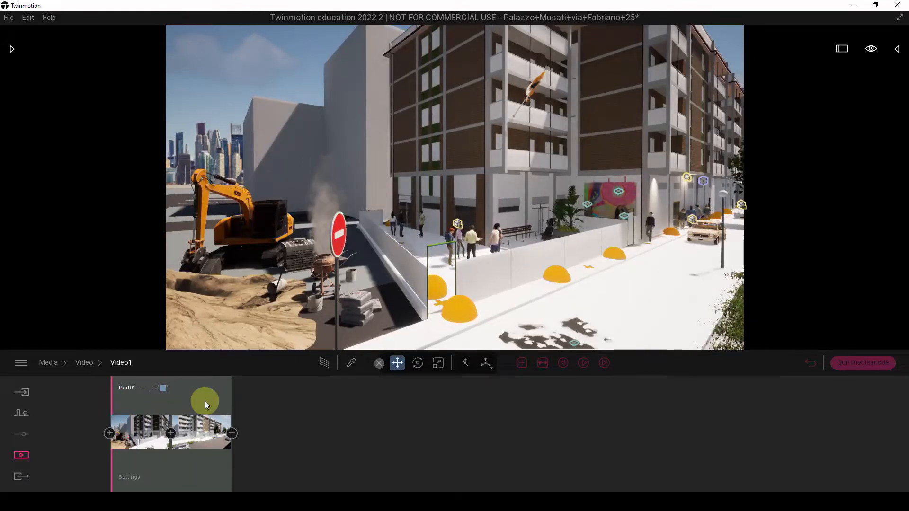
text(5)
key(Return)
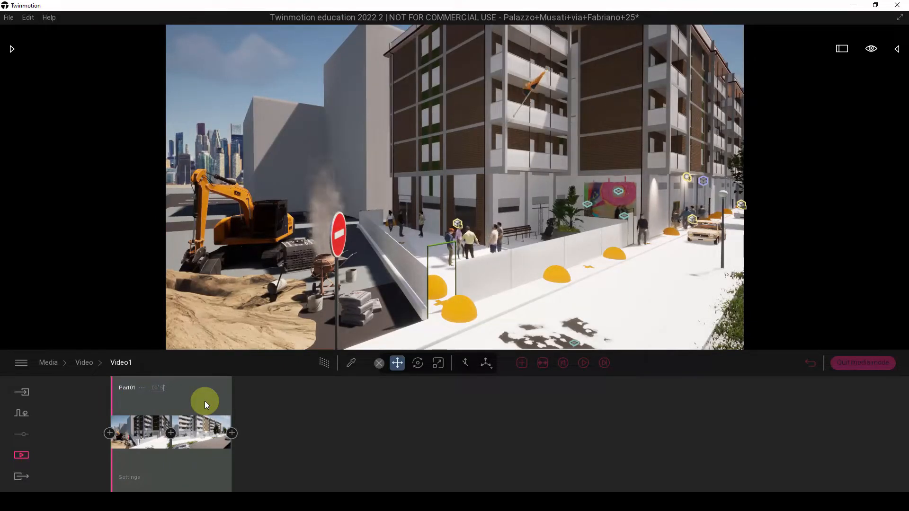
click(587, 365)
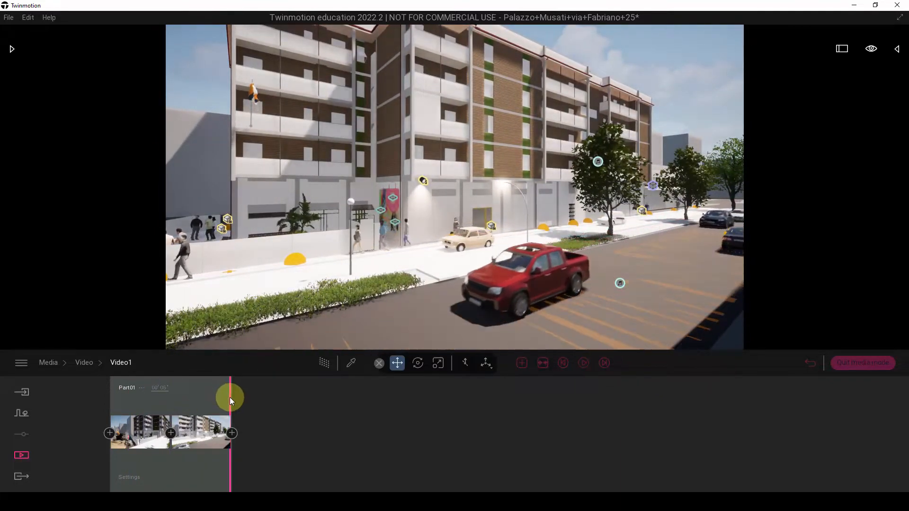
drag(230, 397, 97, 402)
Set the duration of Part01 to 20 seconds, play the clip and scrub to its end.
click(162, 388)
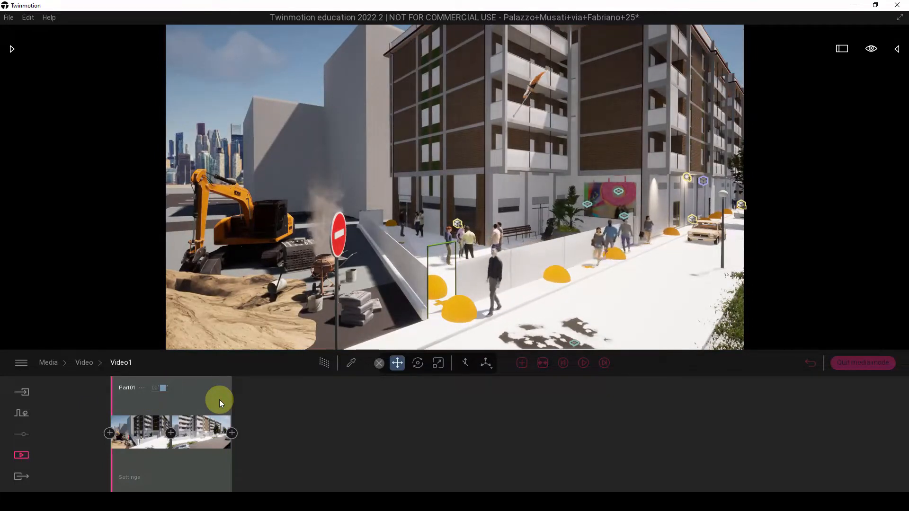
text(20)
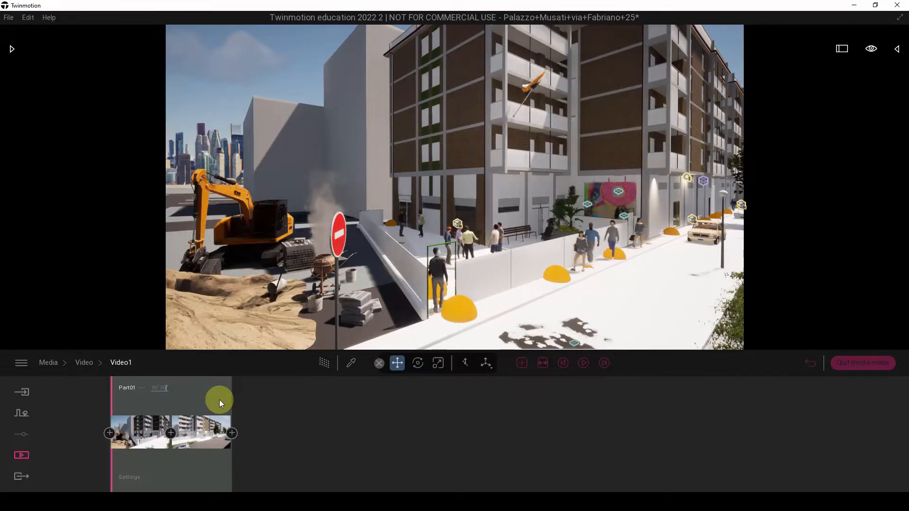
click(583, 364)
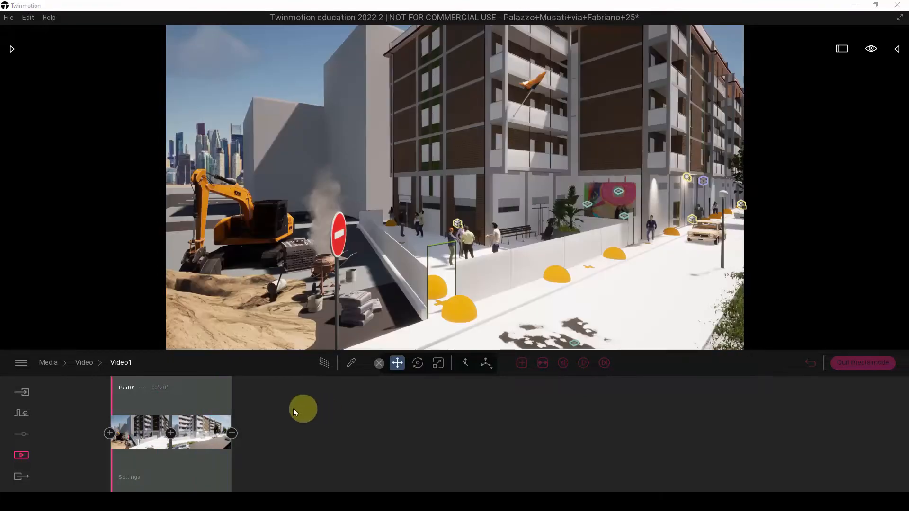
drag(213, 396, 232, 398)
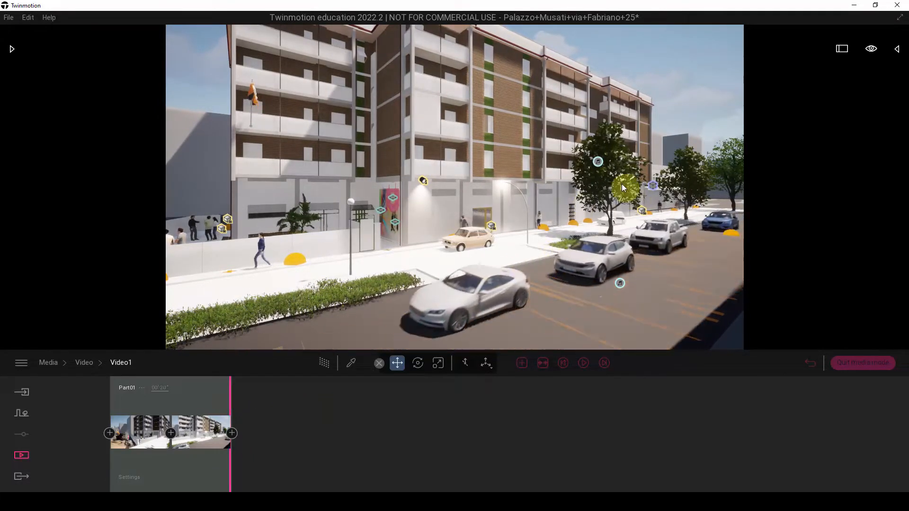
Frame the building's street facade frontally with its roofline in view and add a second part to the video from this view.
right_drag(549, 209, 565, 227)
key(d)
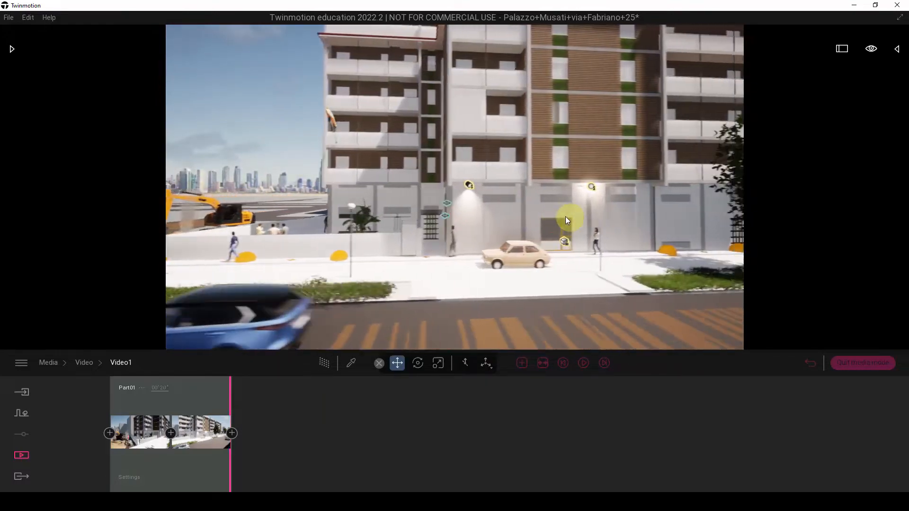
key(d)
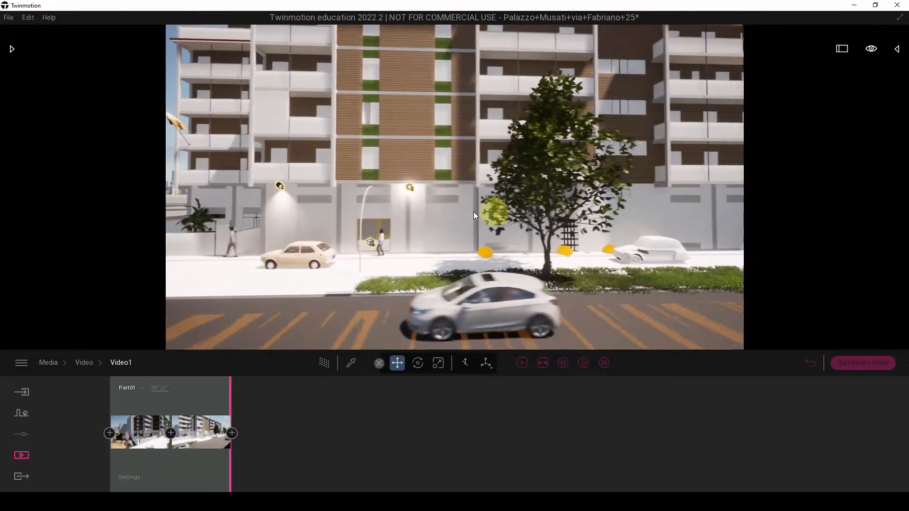
right_drag(444, 217, 477, 196)
key(a)
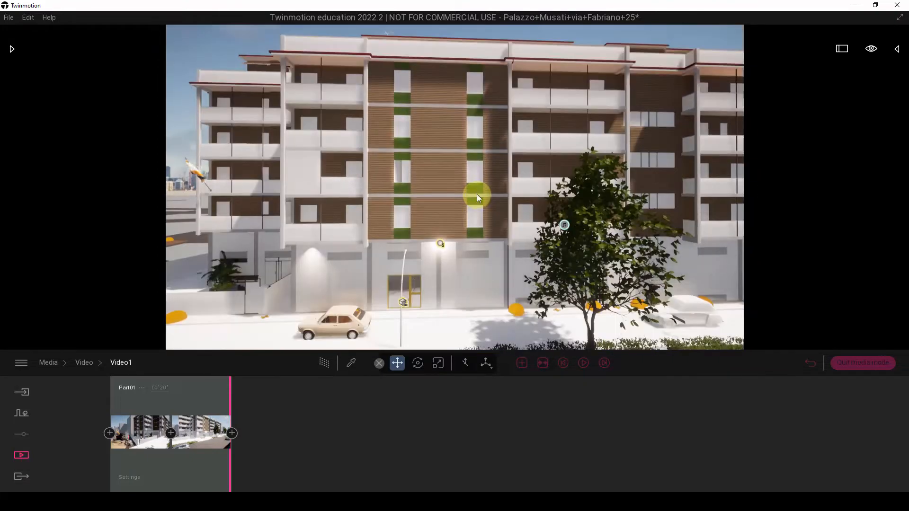
click(522, 363)
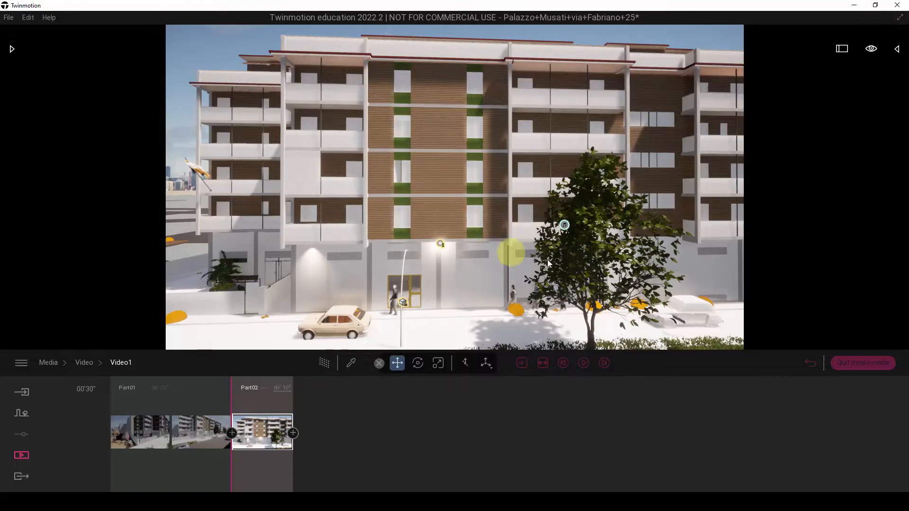
Pan the camera sideways along the facade, add this view as Part02's second keyframe and scrub back through the video.
middle_drag(575, 261, 443, 244)
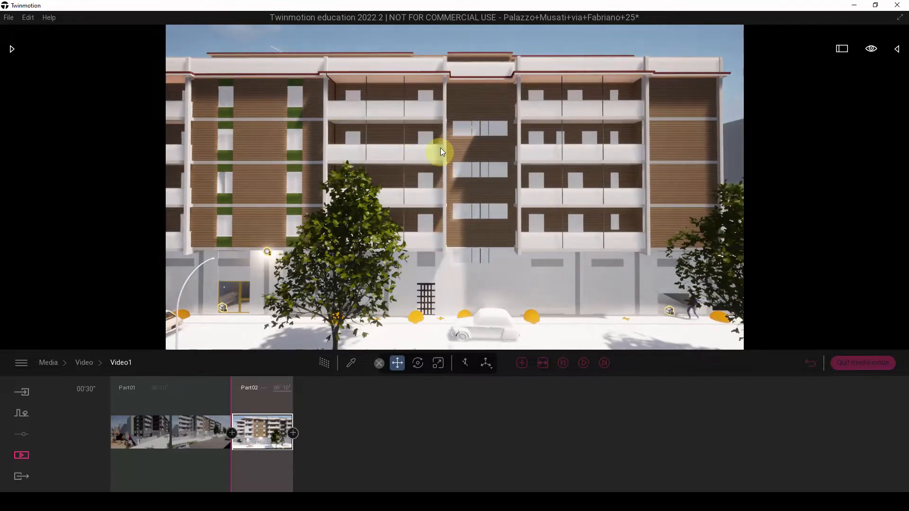
click(293, 433)
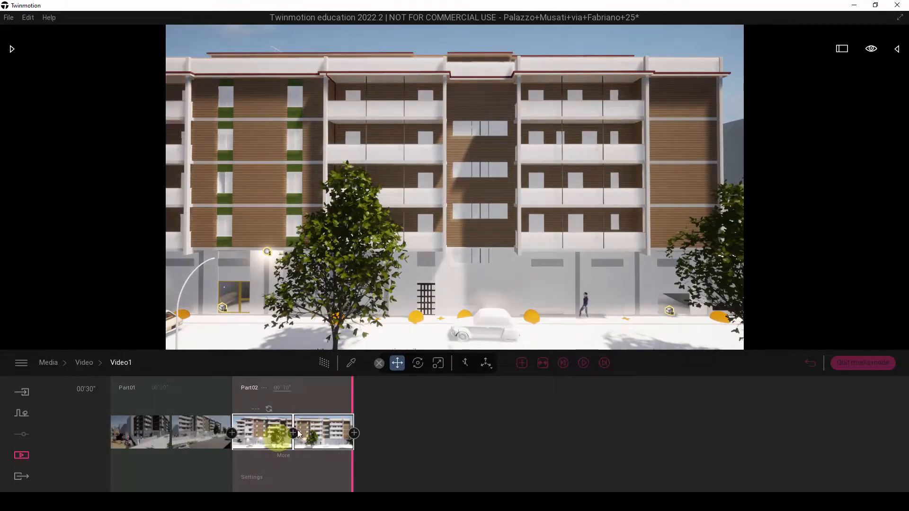
drag(353, 396, 225, 403)
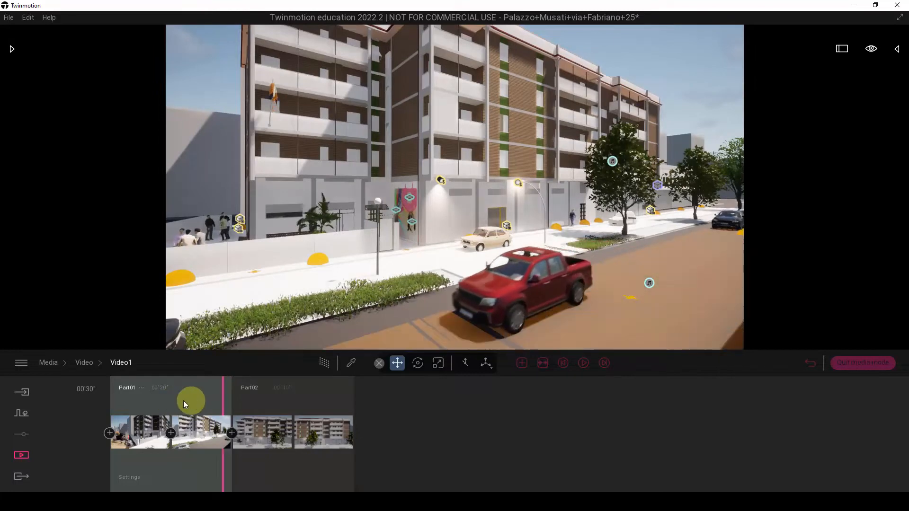
Rename the video's first part, Part01, as Scene 01.
click(126, 387)
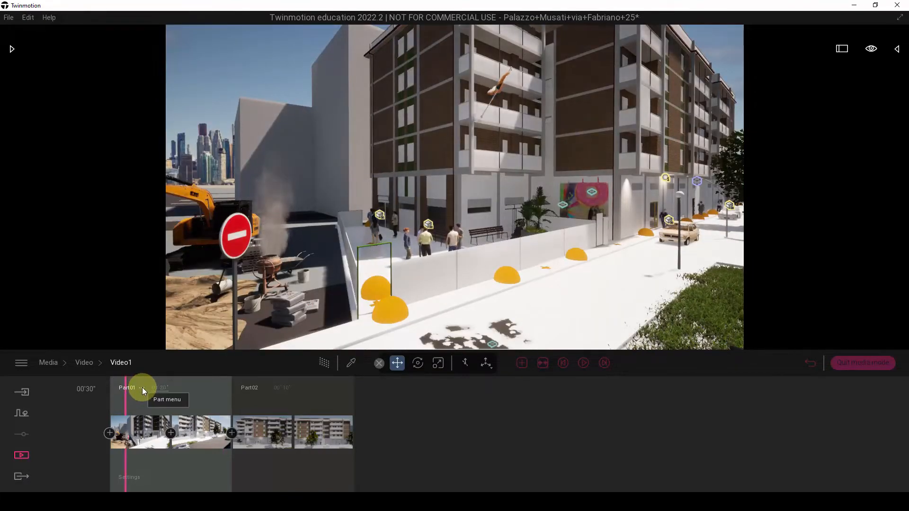
click(143, 389)
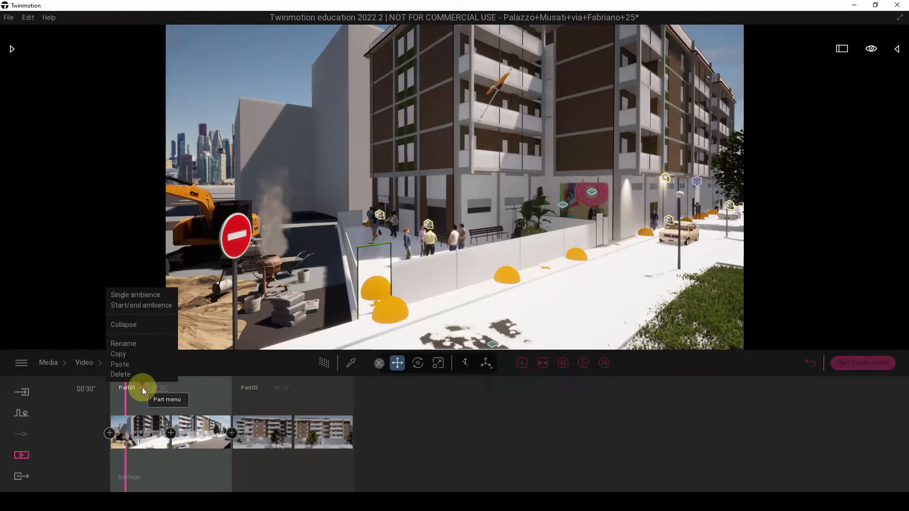
click(134, 349)
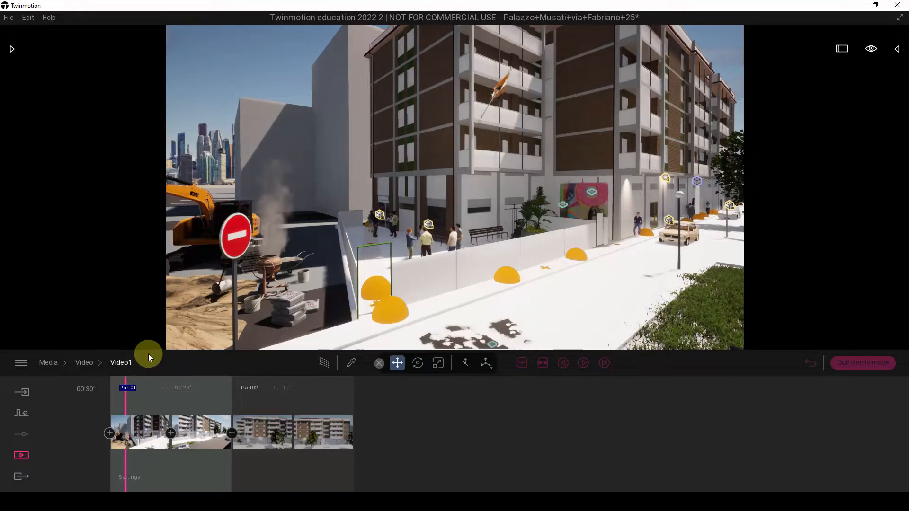
text(Sc)
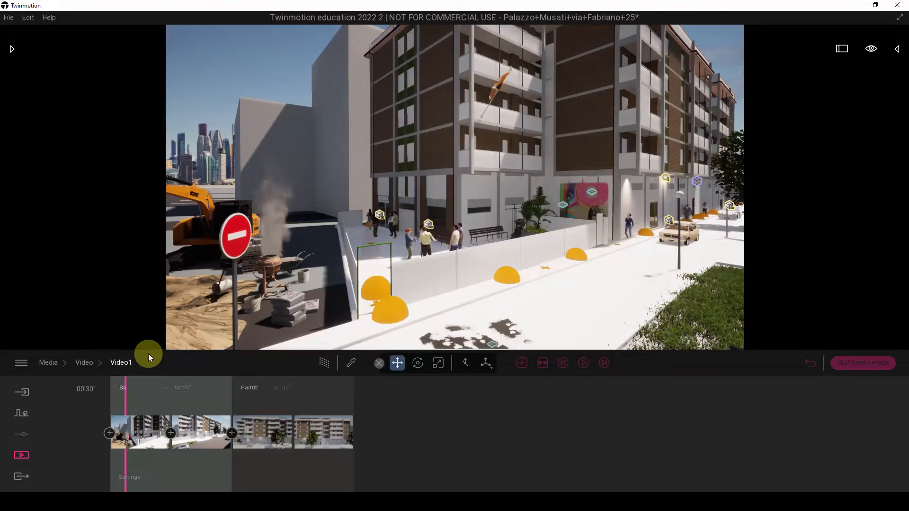
text(ene 01)
key(Return)
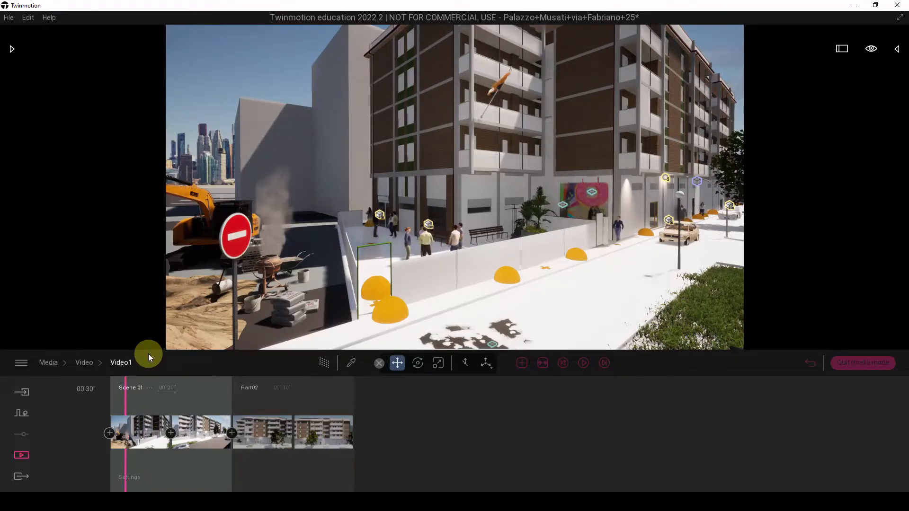
Rename Part02 as Scene 02 and scrub through the two scenes to the end of the video.
click(254, 387)
click(265, 387)
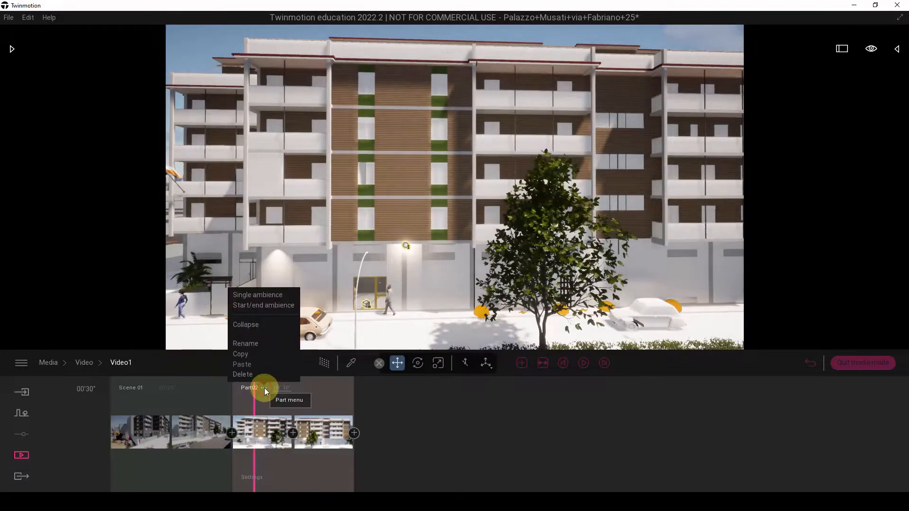
click(252, 343)
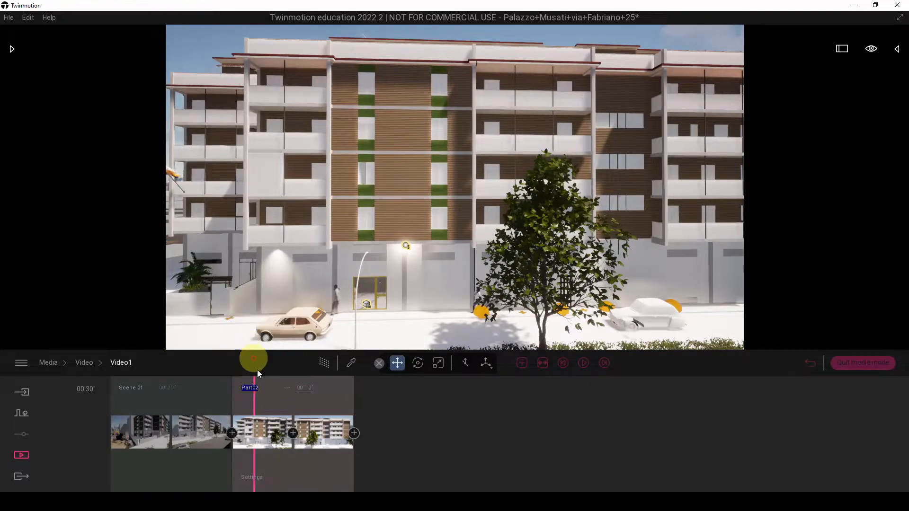
text(Scen)
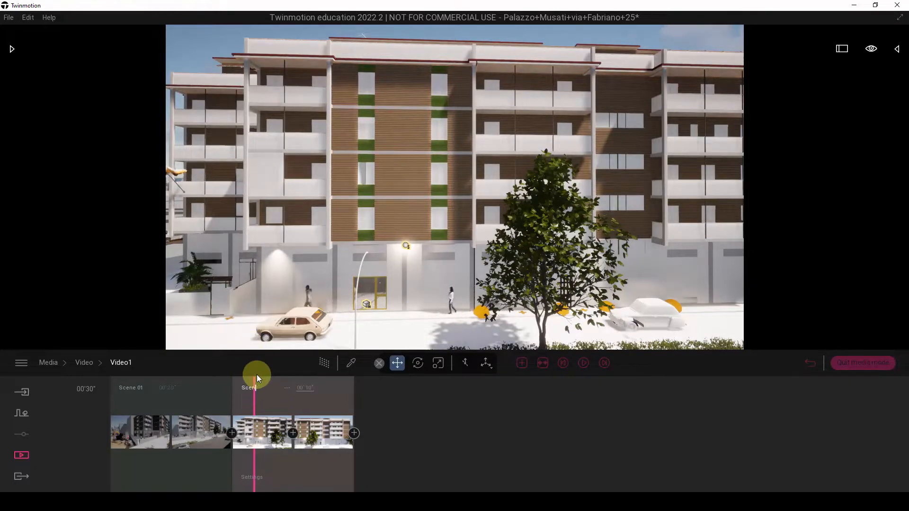
text(e 02)
key(Return)
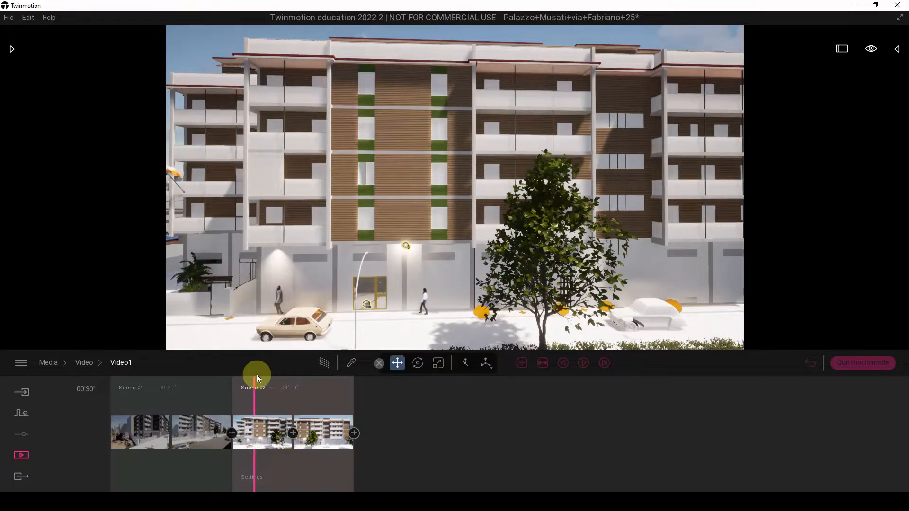
drag(254, 401, 218, 404)
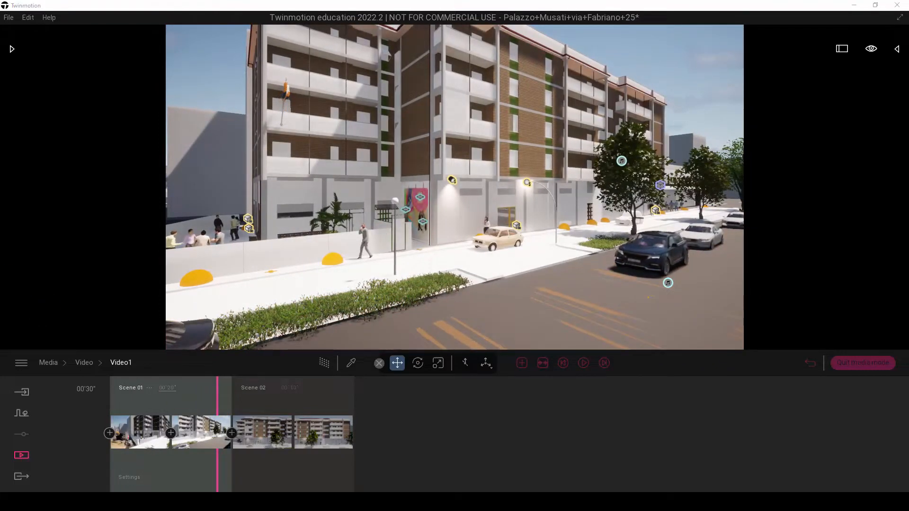
drag(217, 401, 356, 398)
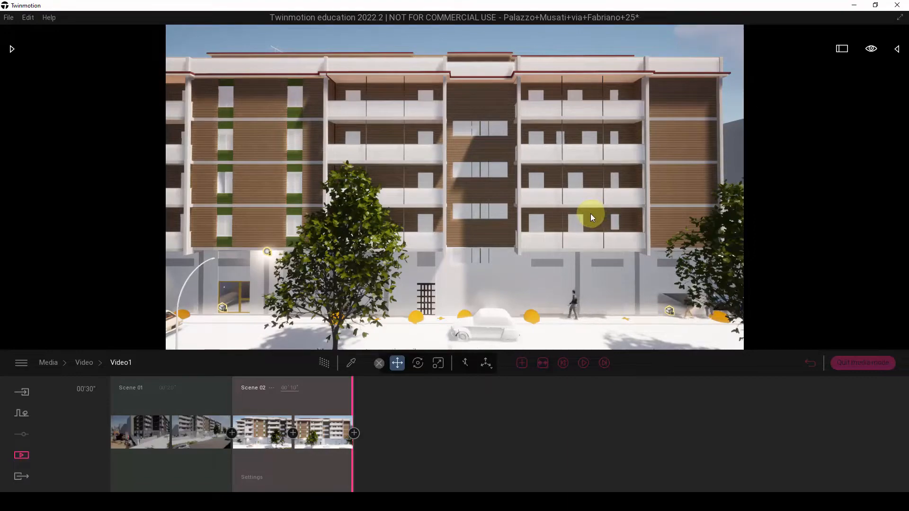
Frame the view along the sidewalk beside the MICHELONI shopfront and add a third part to the video from it.
middle_drag(594, 212, 635, 223)
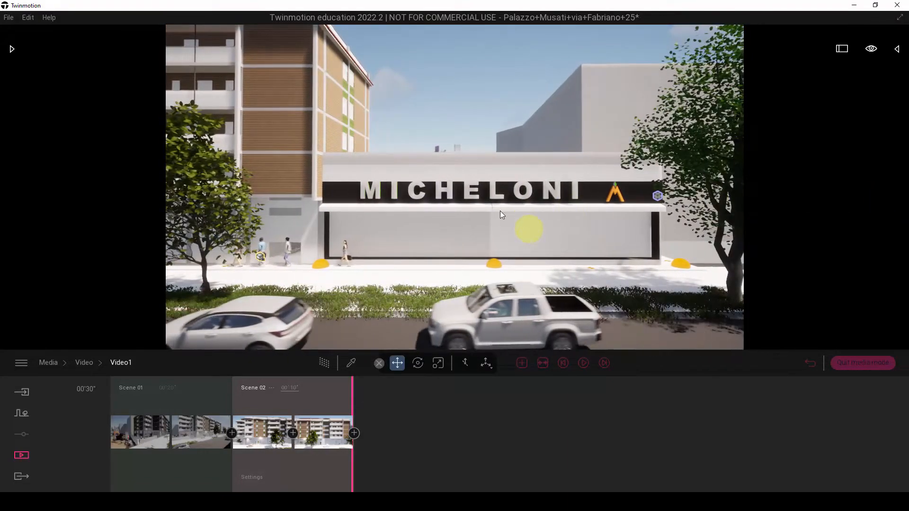
middle_drag(467, 202, 479, 202)
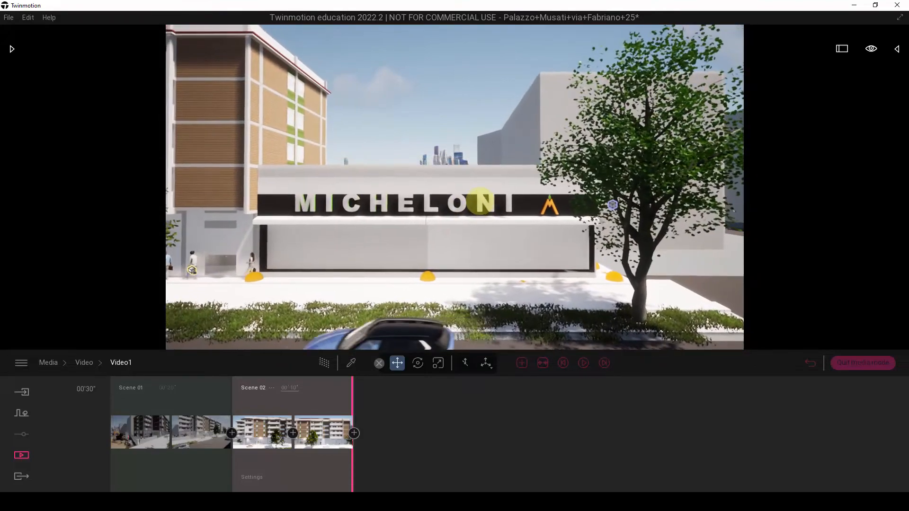
middle_drag(397, 204, 404, 201)
scroll(354, 244, up, 3)
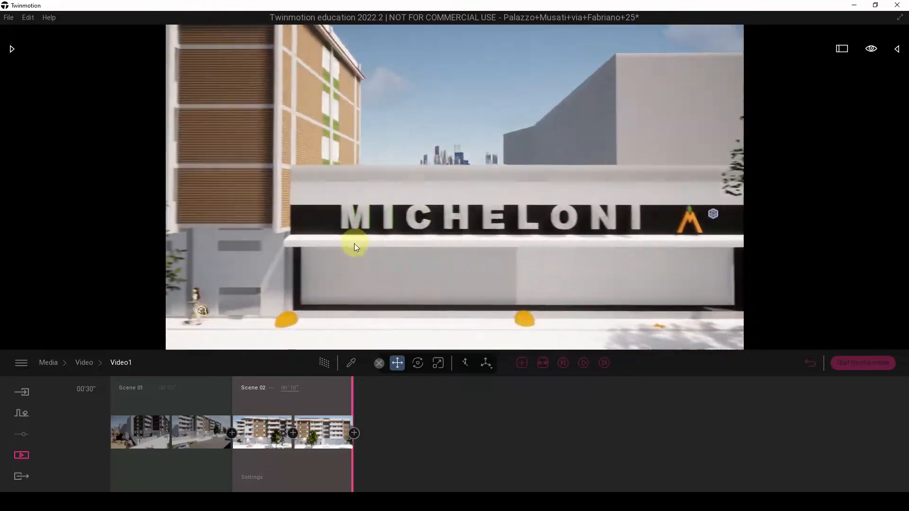
right_drag(355, 244, 348, 280)
middle_drag(349, 279, 432, 216)
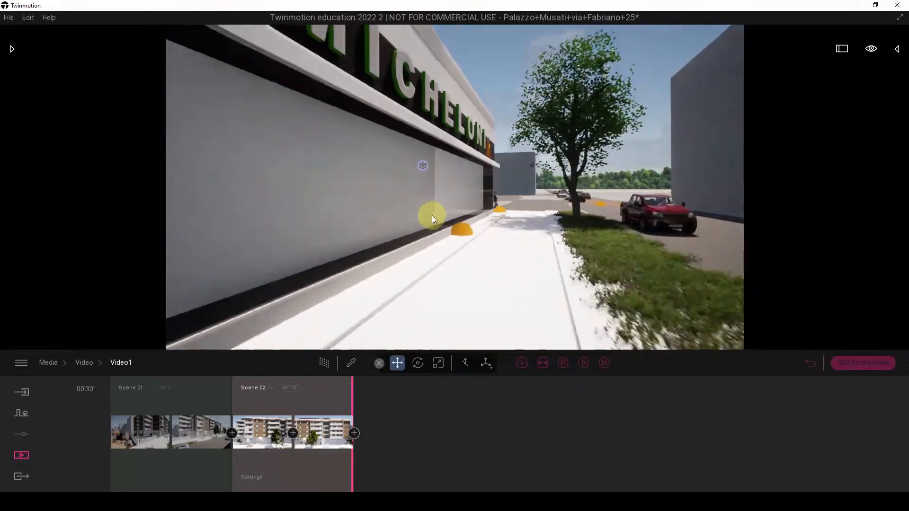
scroll(532, 248, down, 2)
middle_drag(532, 247, 532, 249)
right_drag(532, 249, 537, 248)
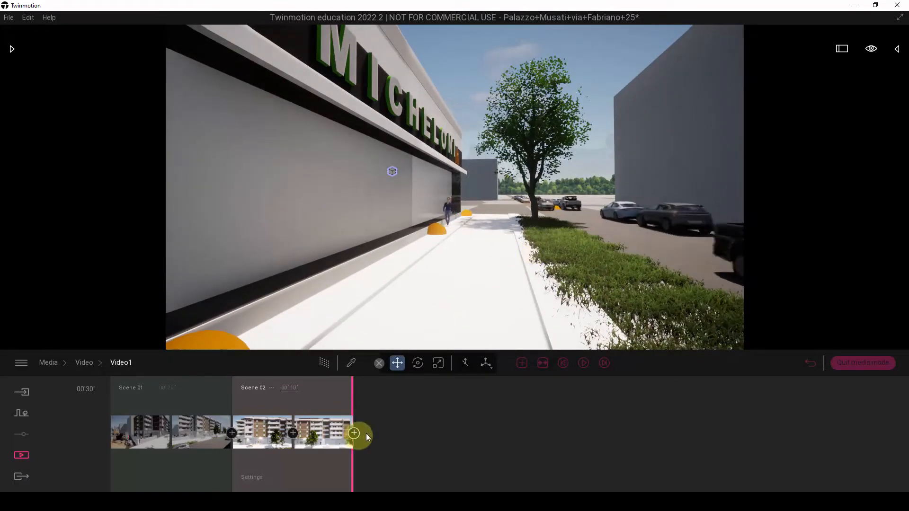
click(522, 363)
Advance the camera along the sidewalk to the far end of the shopfront and add this view as Part03's second keyframe.
key(w)
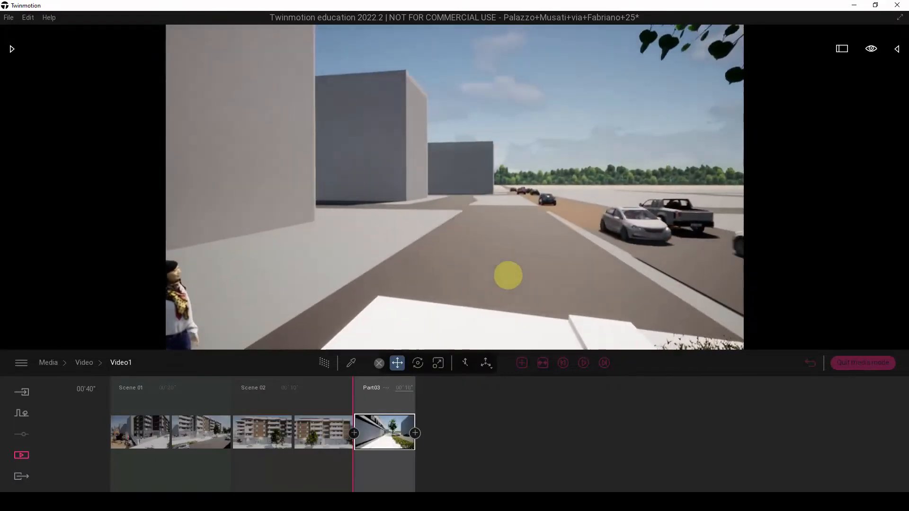
key(s)
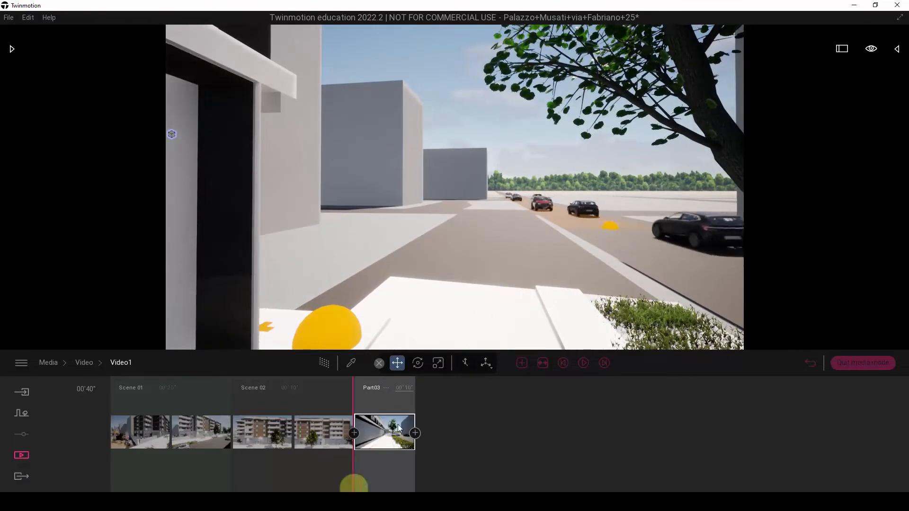
click(418, 433)
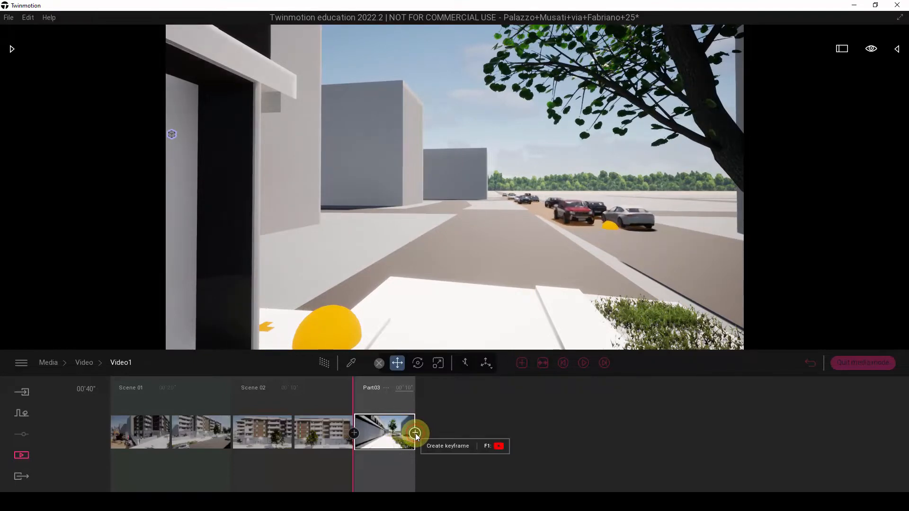
click(416, 433)
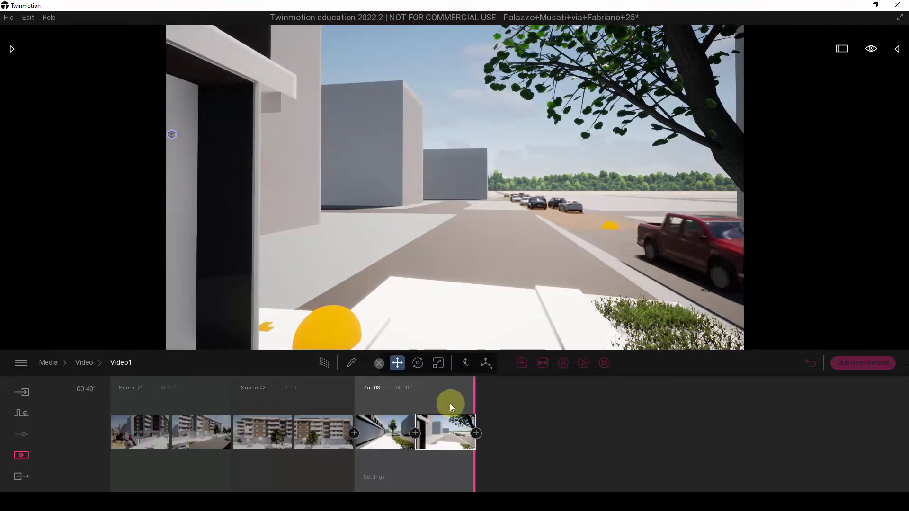
Scrub back to the beginning of Part03 and rename this part as Scene 03.
drag(450, 404, 360, 407)
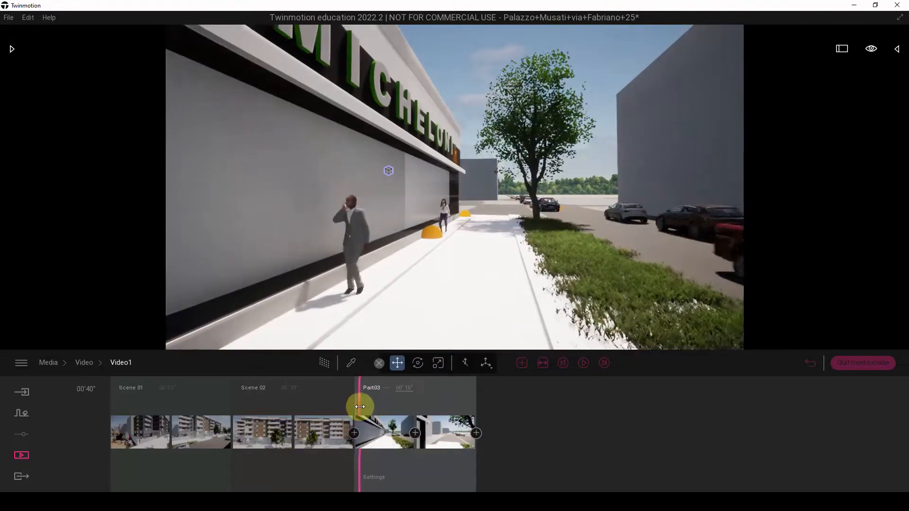
click(385, 388)
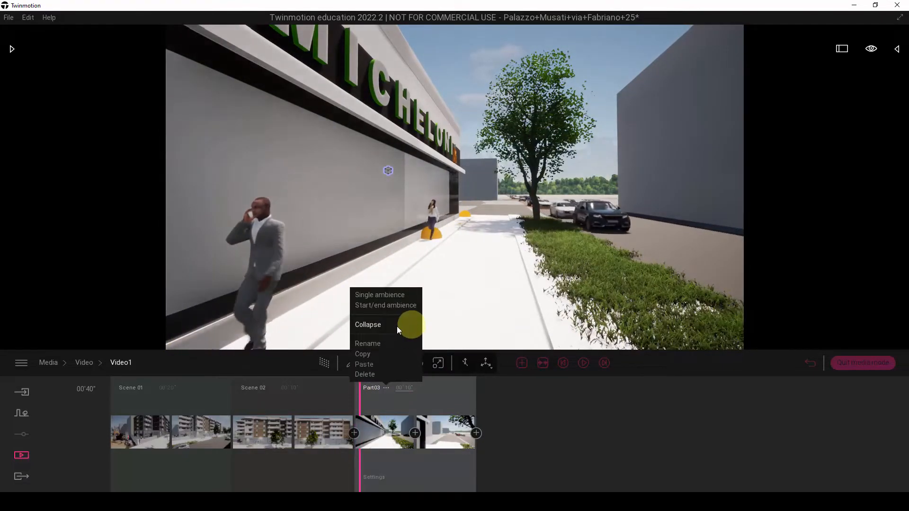
click(377, 343)
text(Scene 0)
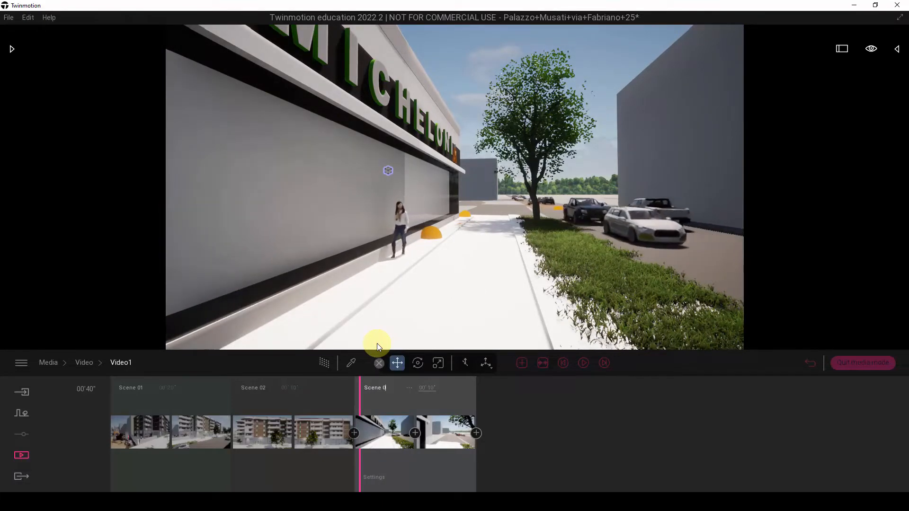
text(3)
key(Return)
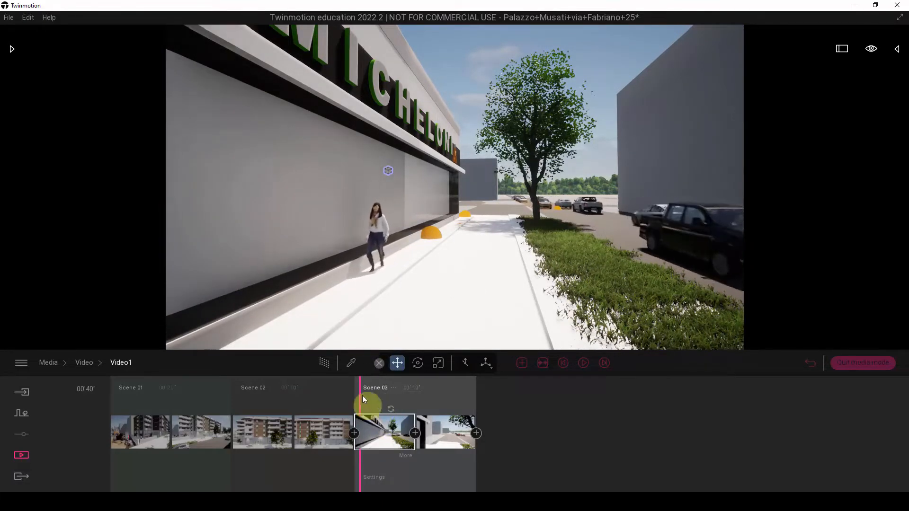
Return to the start of Scene 01 and play the whole video through all three scenes.
click(319, 398)
drag(280, 398, 106, 401)
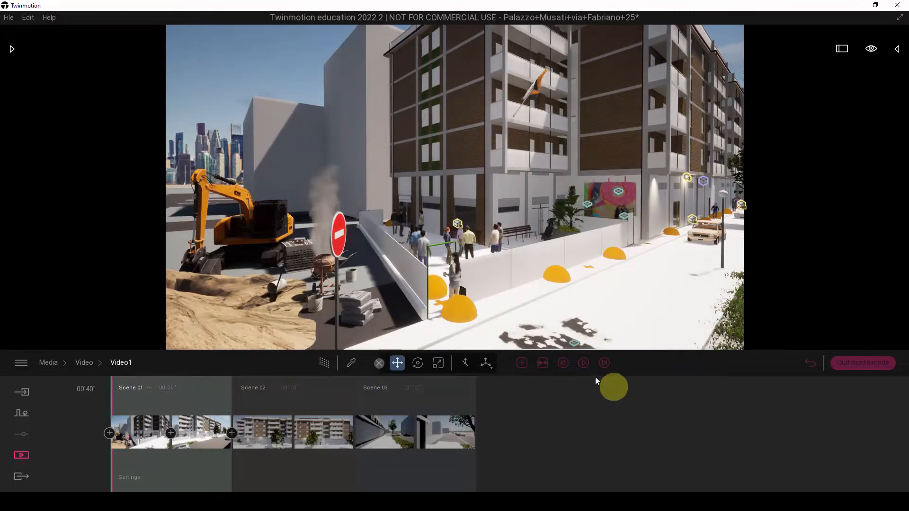
click(584, 363)
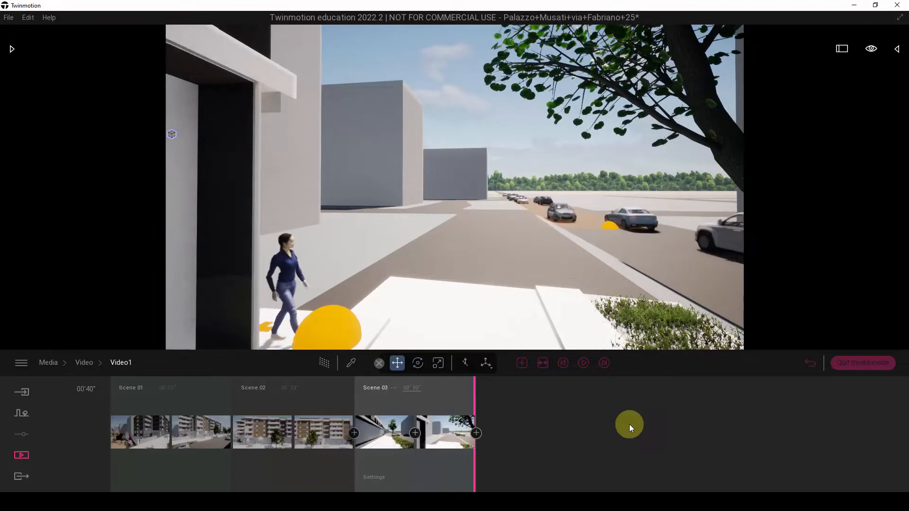
Toggle the timeline parts between expanded and collapsed, leaving all three scenes collapsed.
click(542, 363)
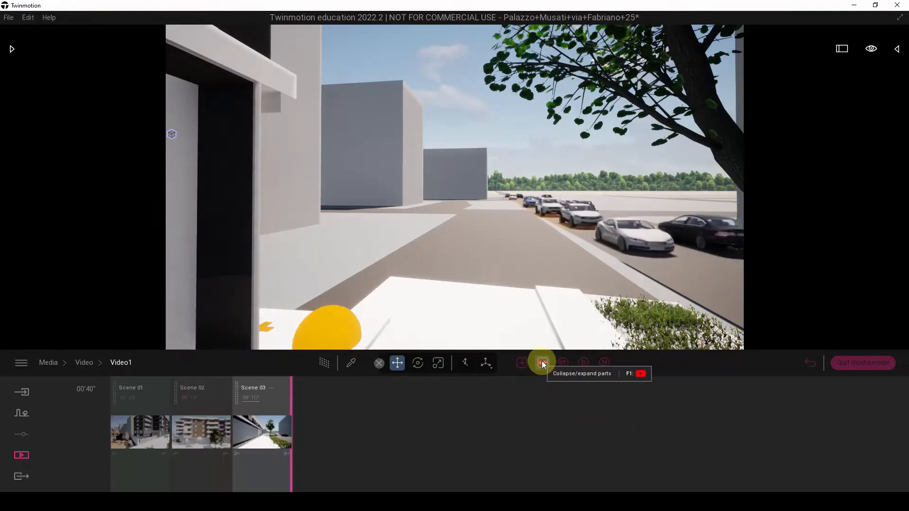
click(541, 362)
click(542, 363)
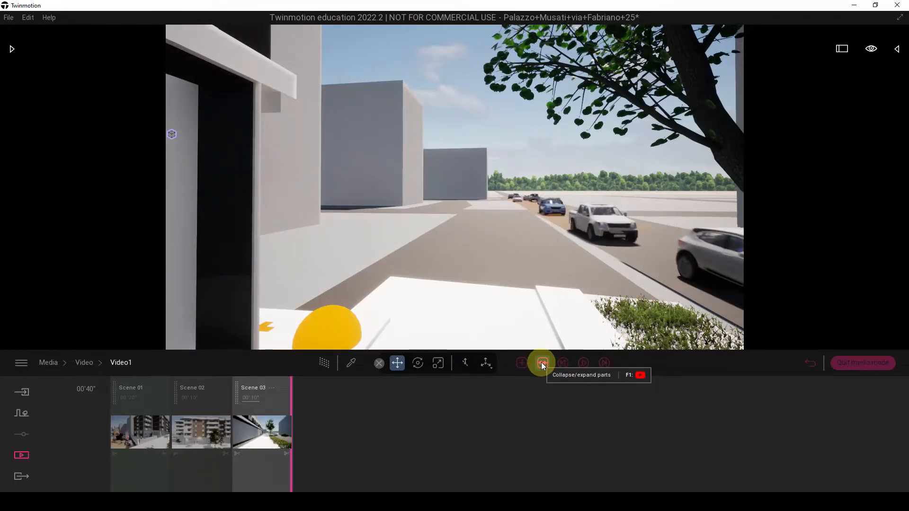
click(542, 363)
click(542, 362)
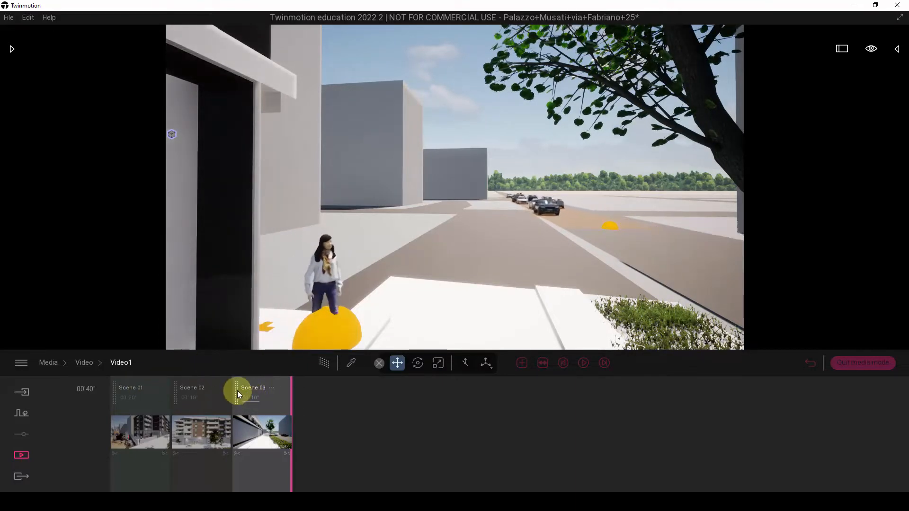
click(543, 363)
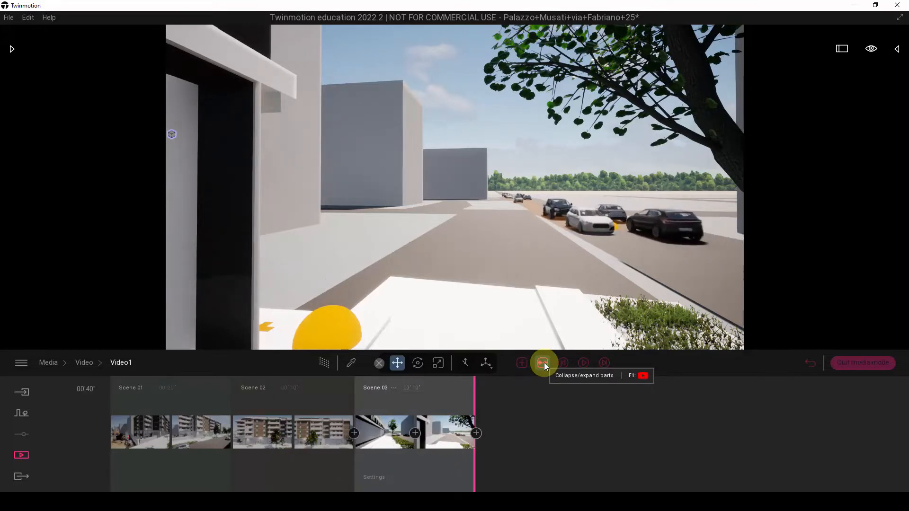
click(545, 363)
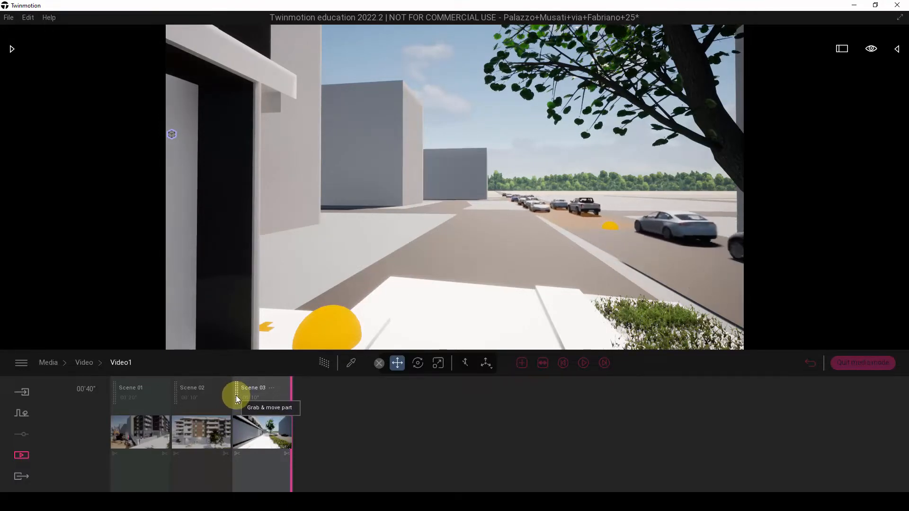
Move Scene 03 between Scene 01 and Scene 02 and scrub through the reordered scenes to the end.
drag(236, 396, 183, 399)
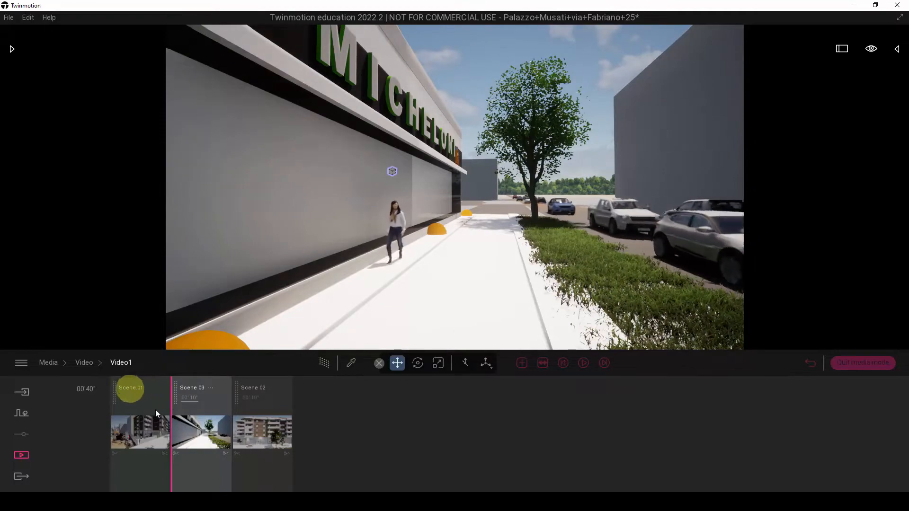
drag(172, 405, 290, 423)
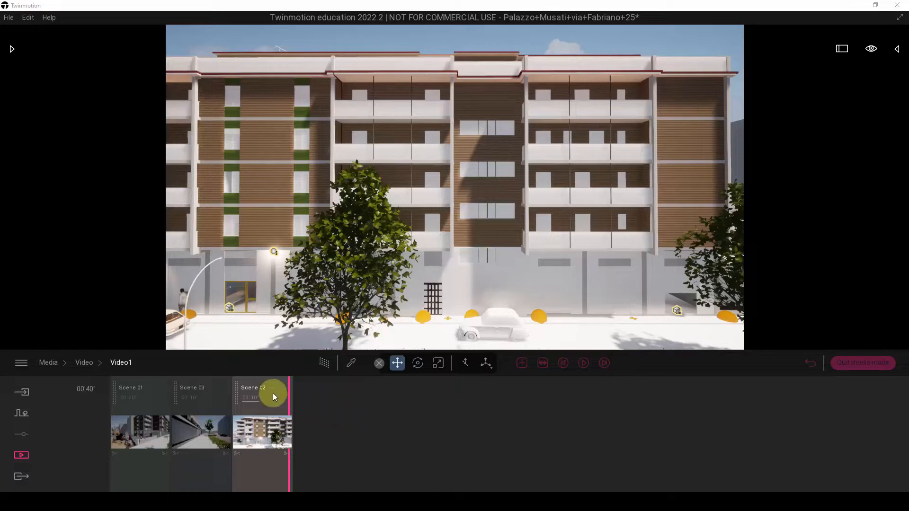
Scrub back into Scene 03 and set a Fade to black transition between Scene 03 and Scene 02.
drag(289, 407, 220, 409)
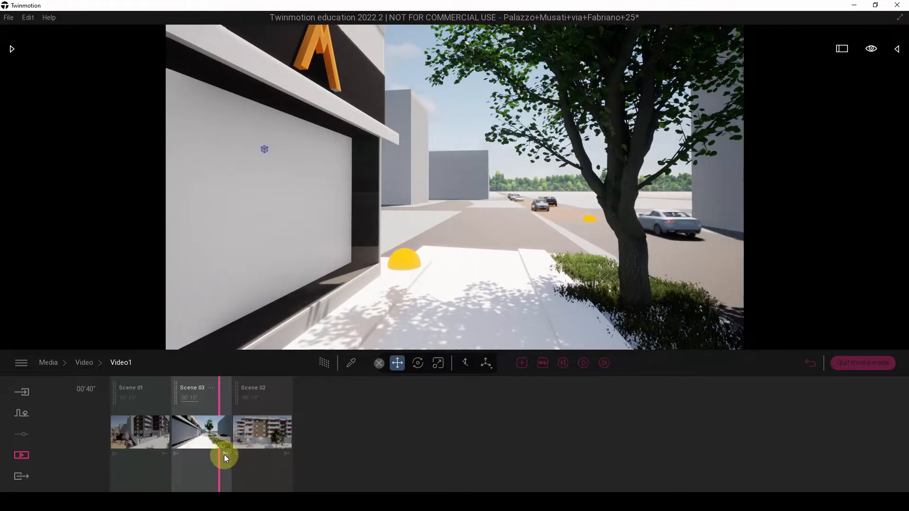
click(224, 454)
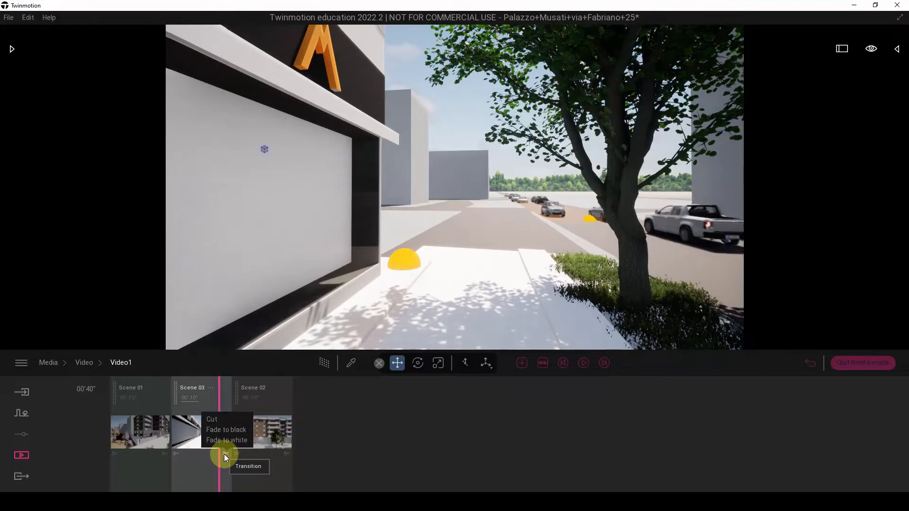
click(229, 429)
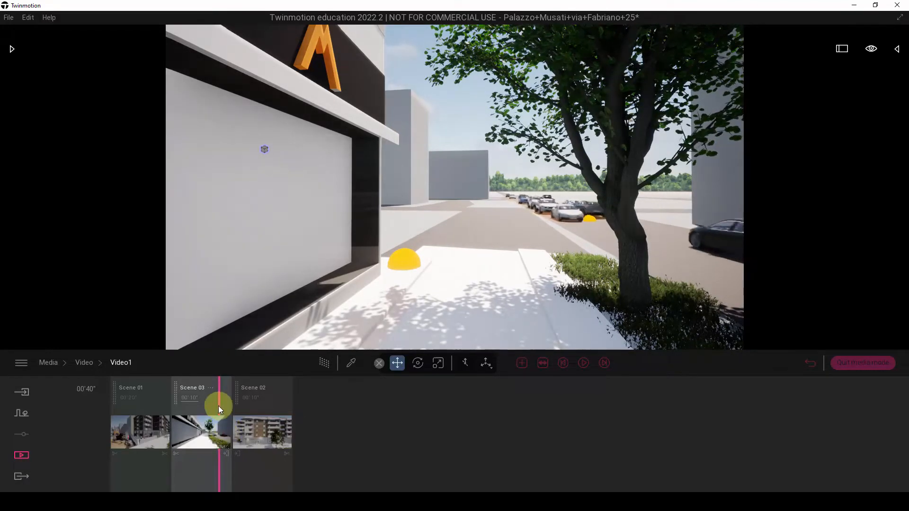
Scrub back into Scene 01, set a Fade to white transition between Scene 01 and Scene 03, and scrub the timeline to preview it.
drag(218, 405, 154, 406)
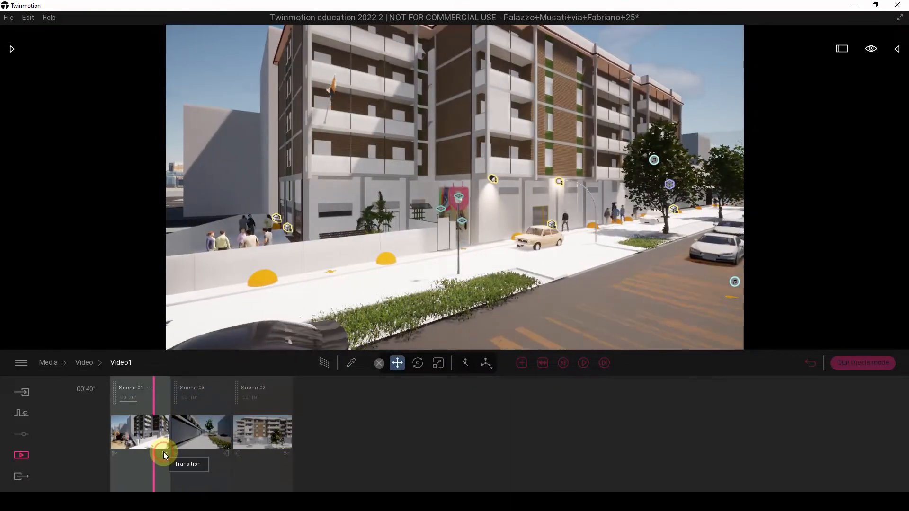
click(164, 453)
click(166, 440)
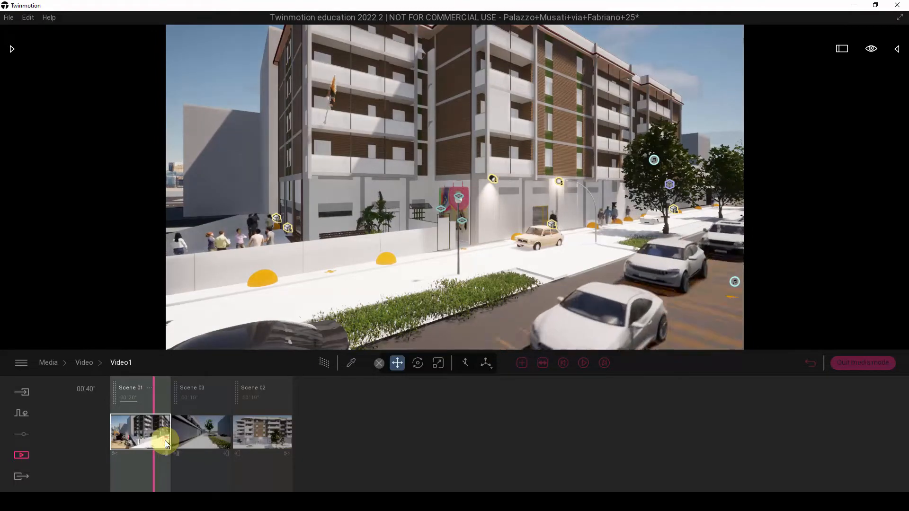
mouse_move(154, 404)
mouse_down()
mouse_move(245, 406)
mouse_move(148, 417)
mouse_up()
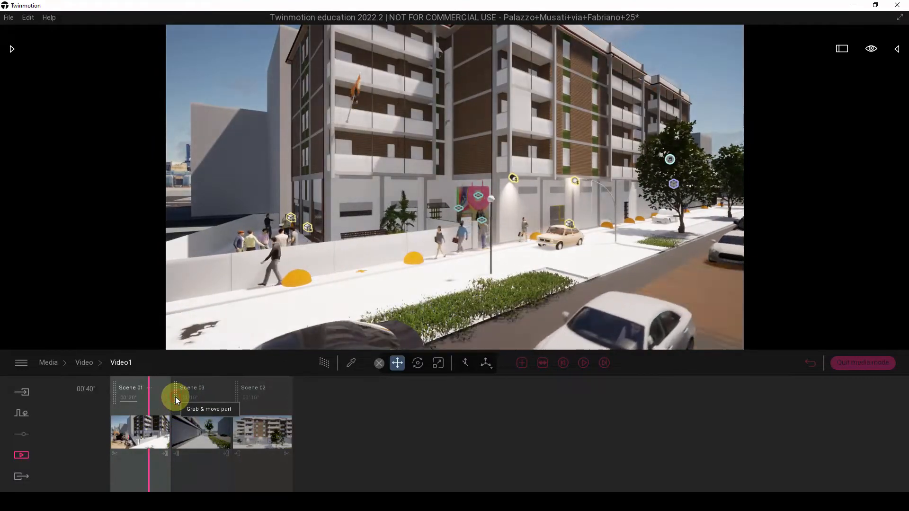
Move Scene 03 behind Scene 02 so the scenes run 01, 02, 03, and scrub within Scene 01.
drag(175, 397, 205, 397)
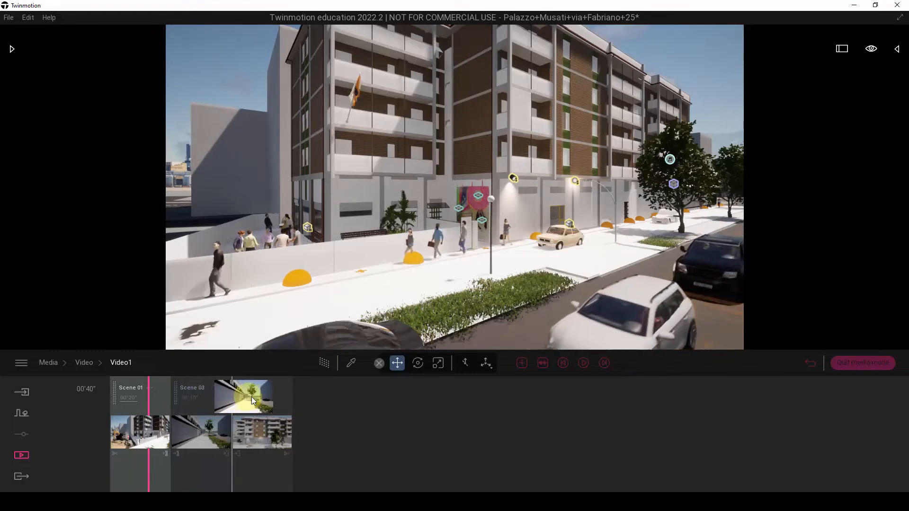
mouse_move(288, 400)
mouse_down()
mouse_move(296, 398)
mouse_move(288, 399)
mouse_up()
mouse_move(166, 407)
mouse_down()
mouse_move(155, 403)
mouse_move(181, 406)
mouse_move(166, 406)
mouse_move(176, 411)
mouse_move(166, 410)
mouse_move(240, 405)
mouse_move(160, 404)
mouse_move(180, 411)
mouse_move(150, 413)
mouse_up()
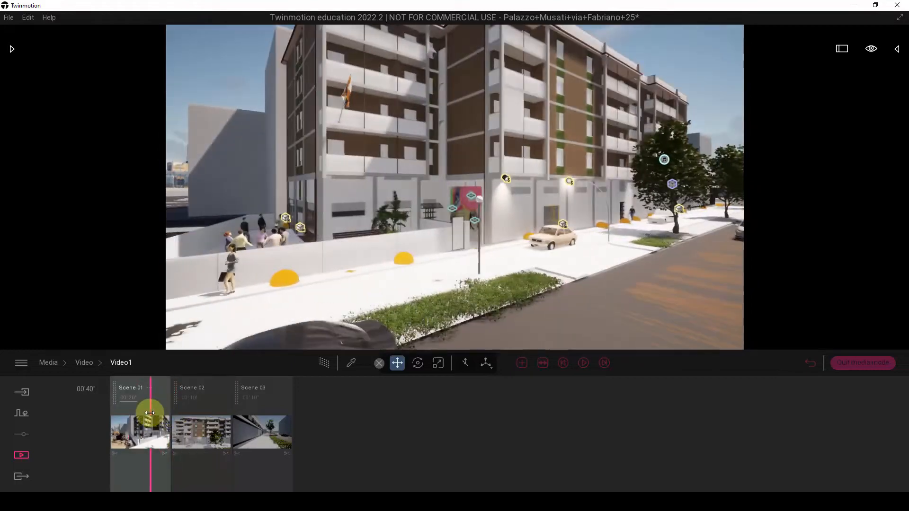
Set a Fade to white transition between Scene 01 and Scene 02 and a Fade to black between Scene 02 and Scene 03.
click(164, 453)
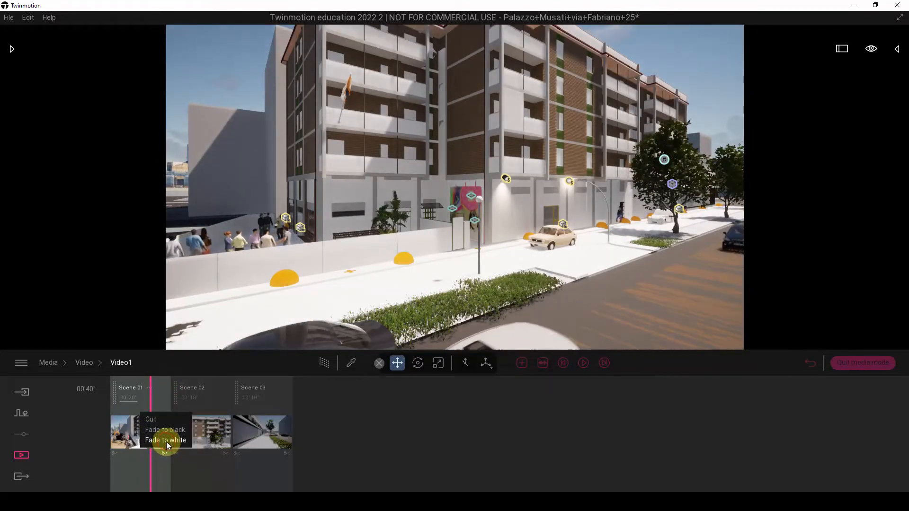
click(166, 442)
click(225, 452)
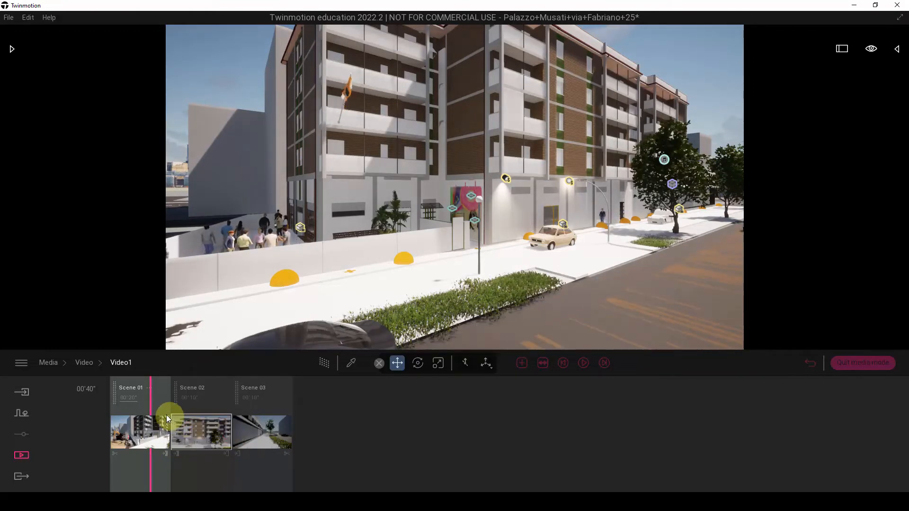
Return to the start of Scene 01 and expand this part in the timeline.
drag(149, 406, 113, 406)
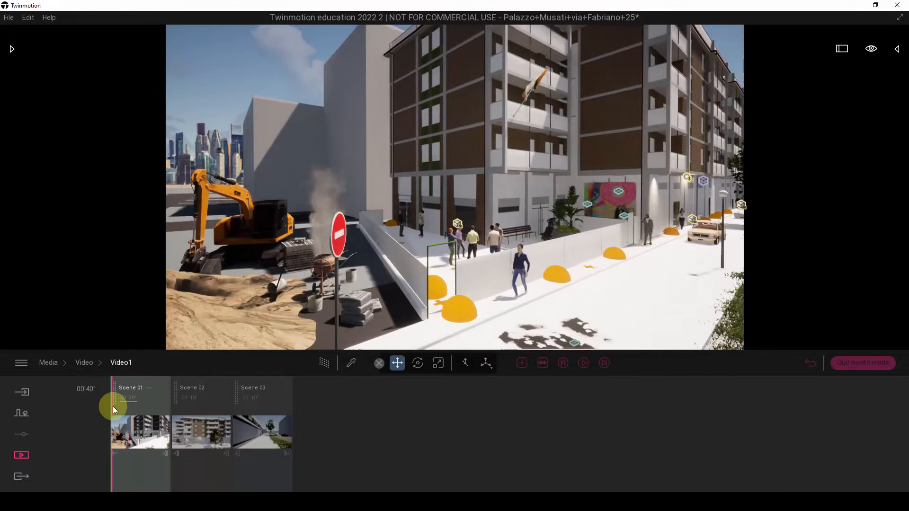
click(145, 406)
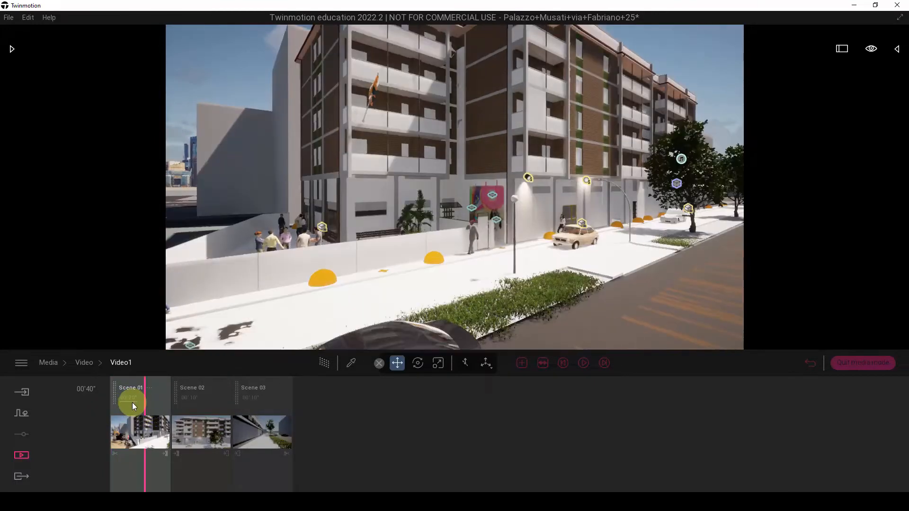
drag(141, 406, 94, 410)
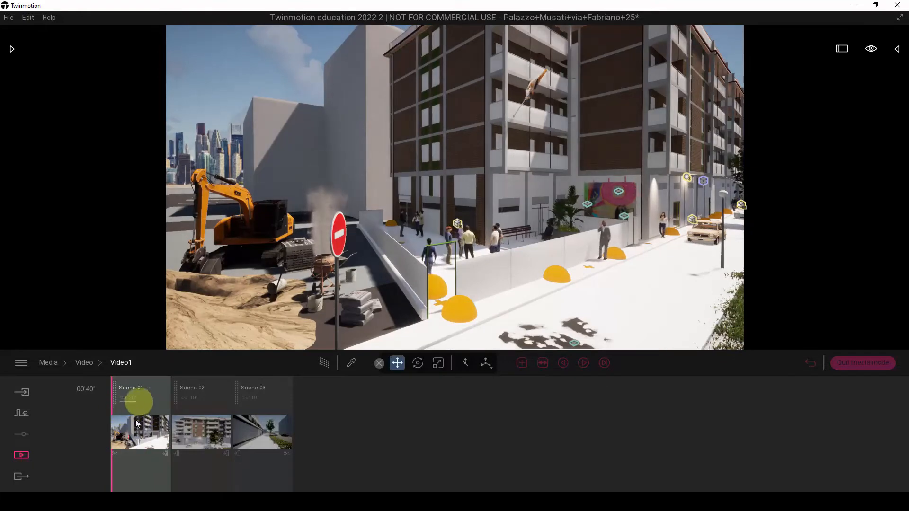
click(129, 418)
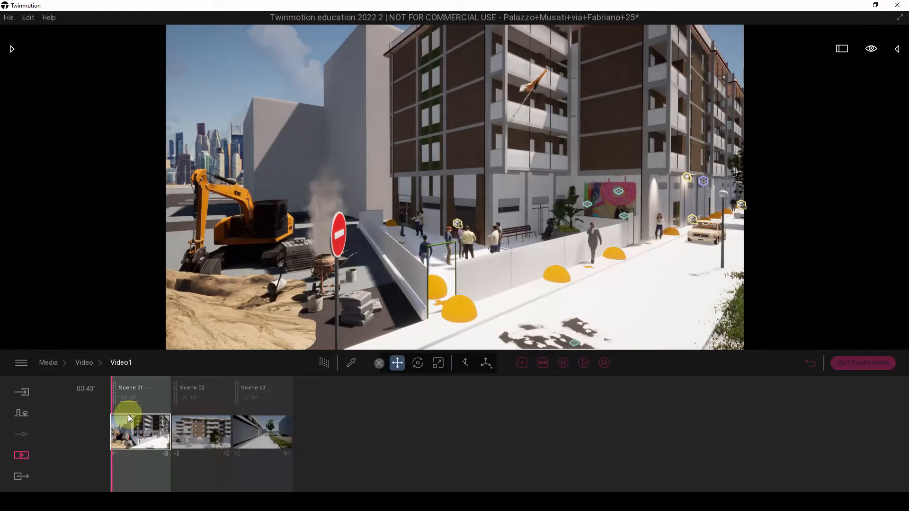
click(148, 388)
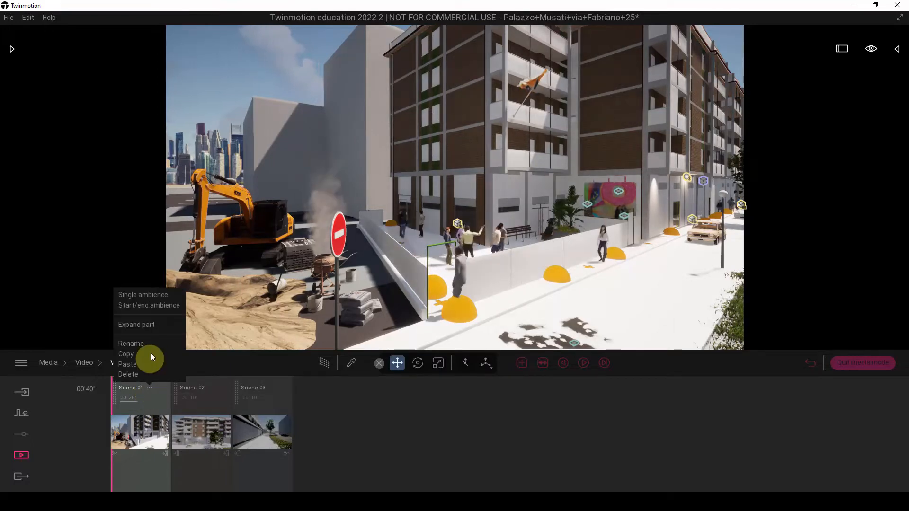
click(149, 326)
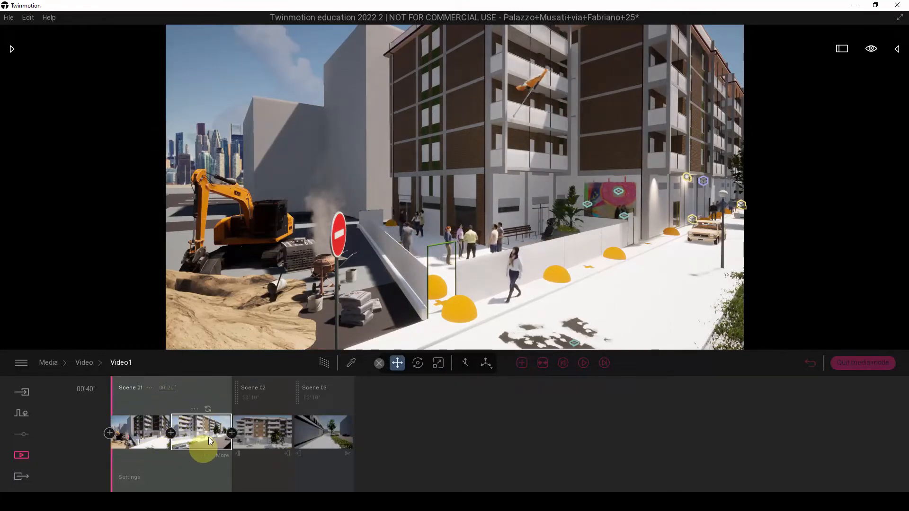
Look at the settings categories of Scene 01 and switch this part to Start/end ambience.
click(129, 479)
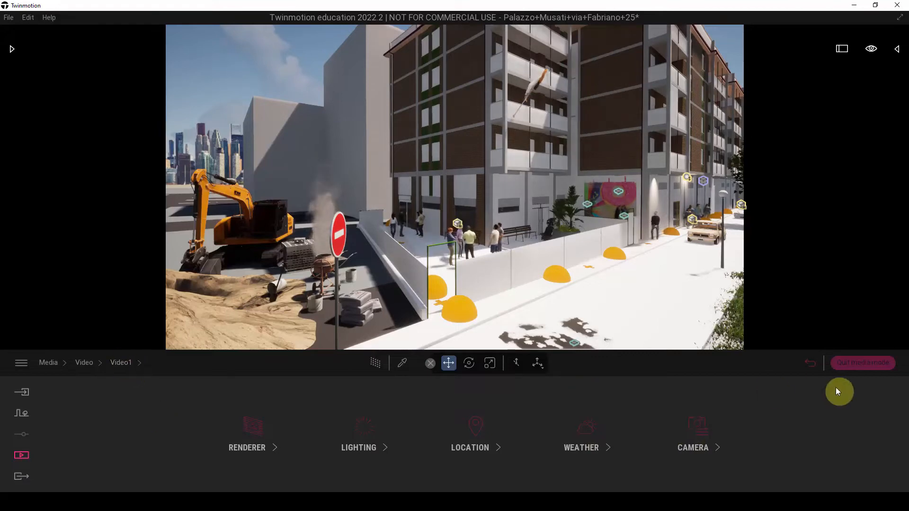
click(811, 363)
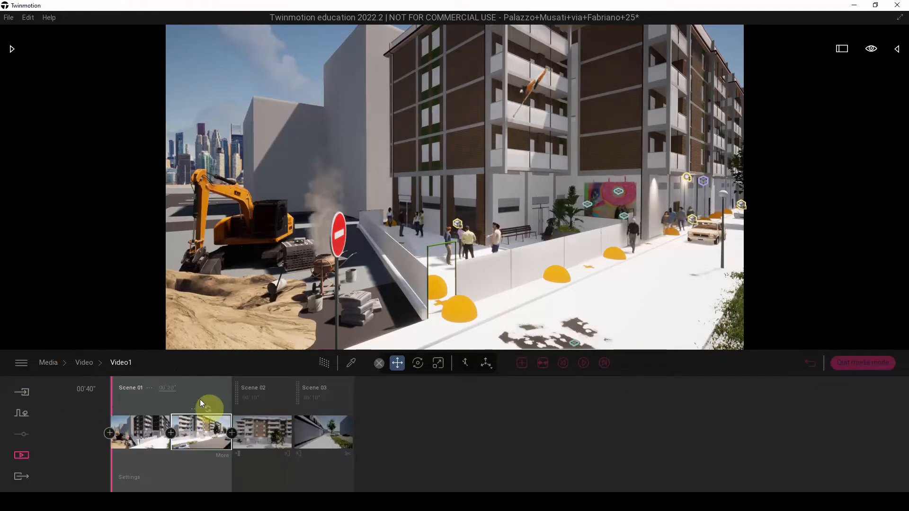
click(168, 420)
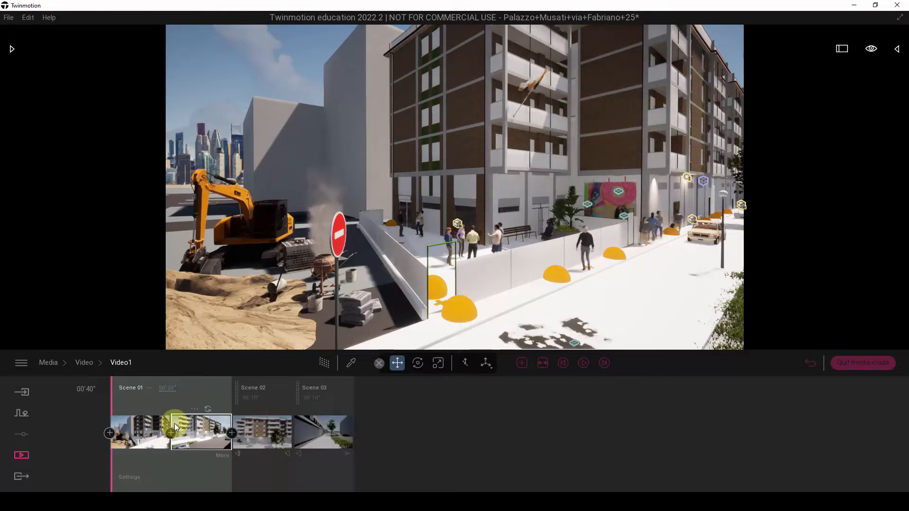
click(150, 389)
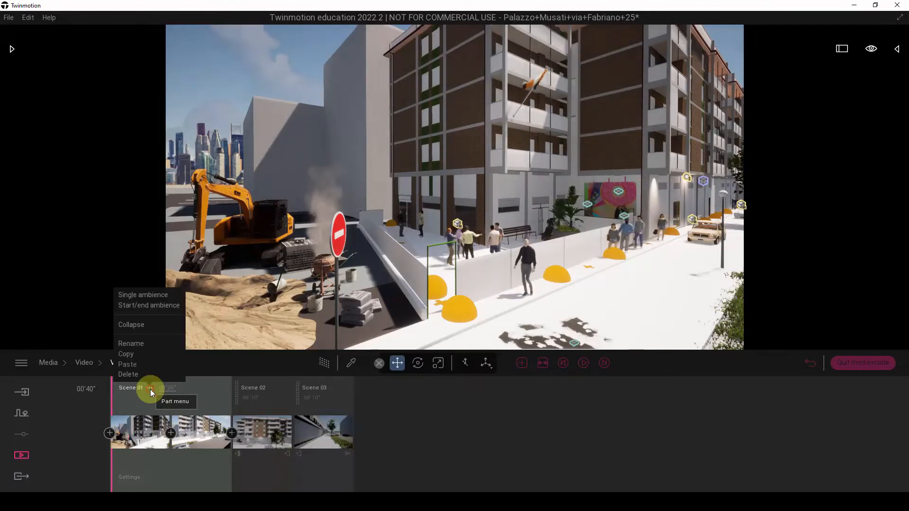
click(147, 305)
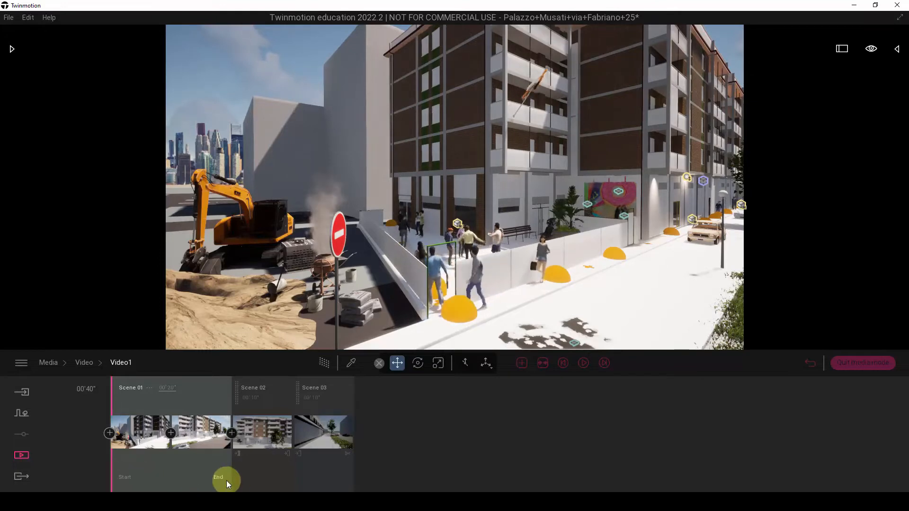
Set the time of day of Scene 01's start ambience to 00:19 and return to the timeline.
click(126, 478)
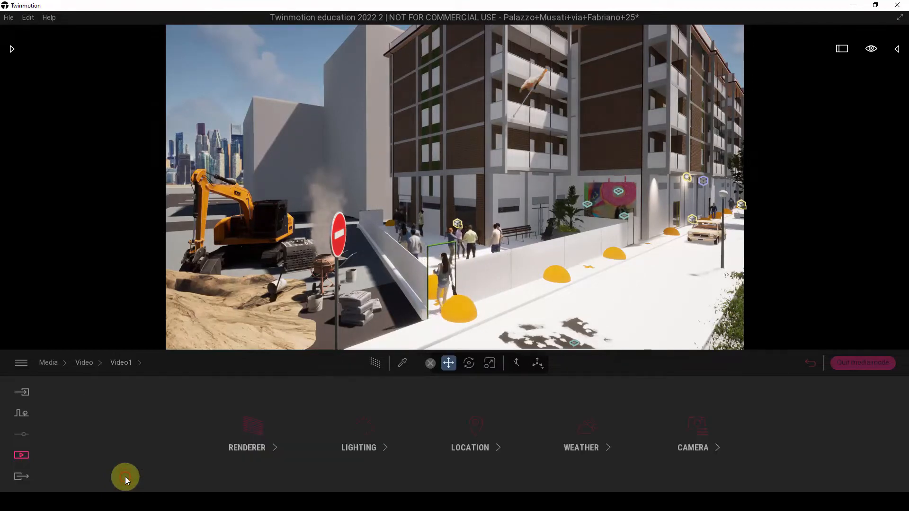
click(476, 433)
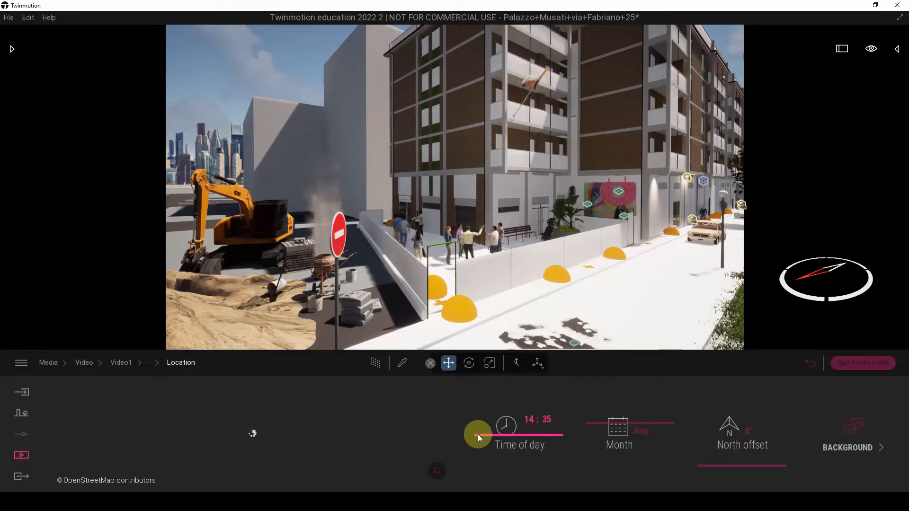
drag(478, 435, 489, 388)
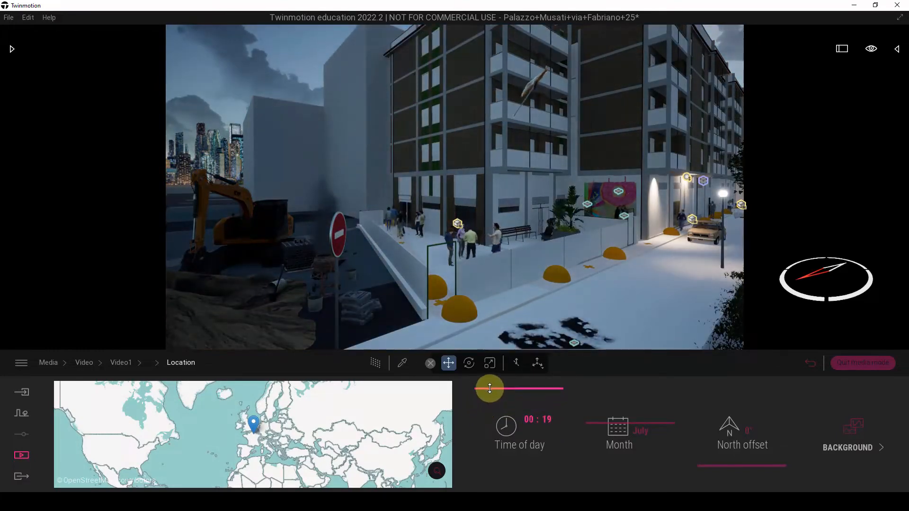
click(811, 363)
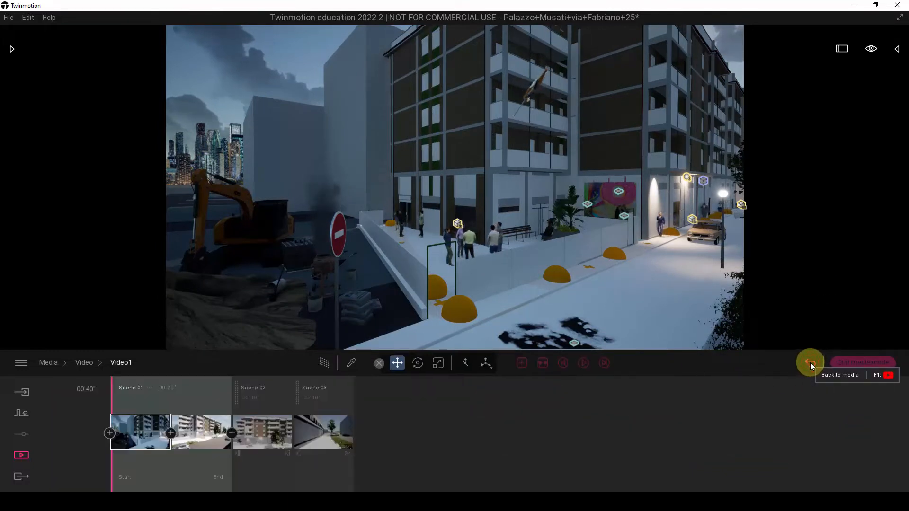
Shift the time of day of Scene 01's end ambience to a daylight hour with longer street shadows and return to the timeline.
click(217, 478)
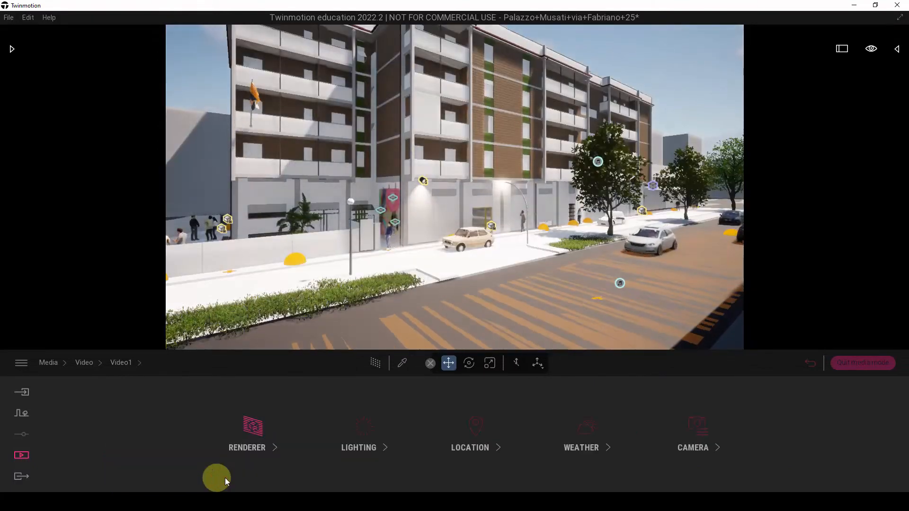
click(475, 429)
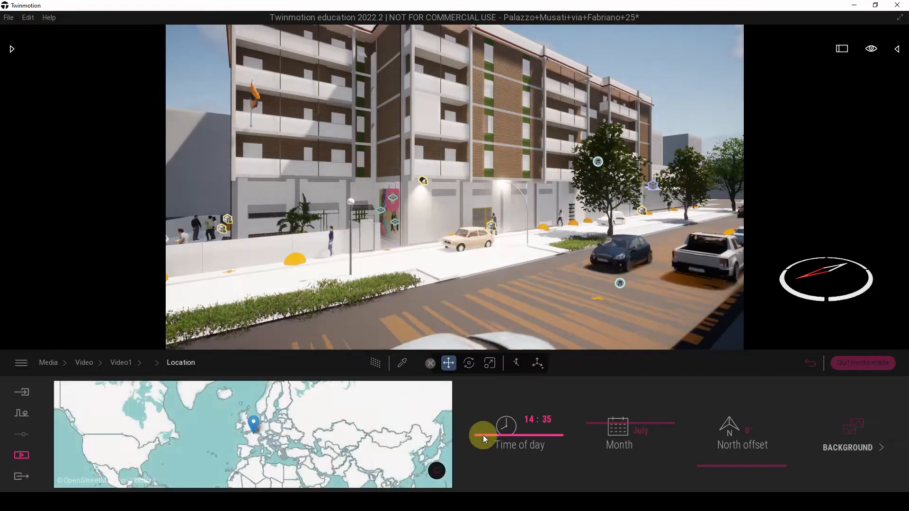
mouse_move(483, 436)
mouse_down()
mouse_move(484, 421)
mouse_move(479, 437)
mouse_up()
click(808, 363)
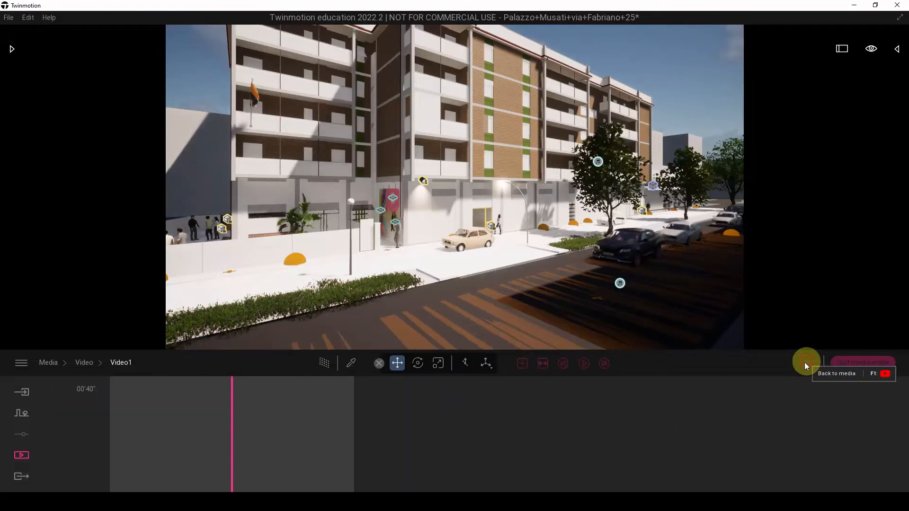
Play the video from the start of Scene 01 through the ambience change and stop at the beginning of Scene 02.
drag(226, 396, 109, 406)
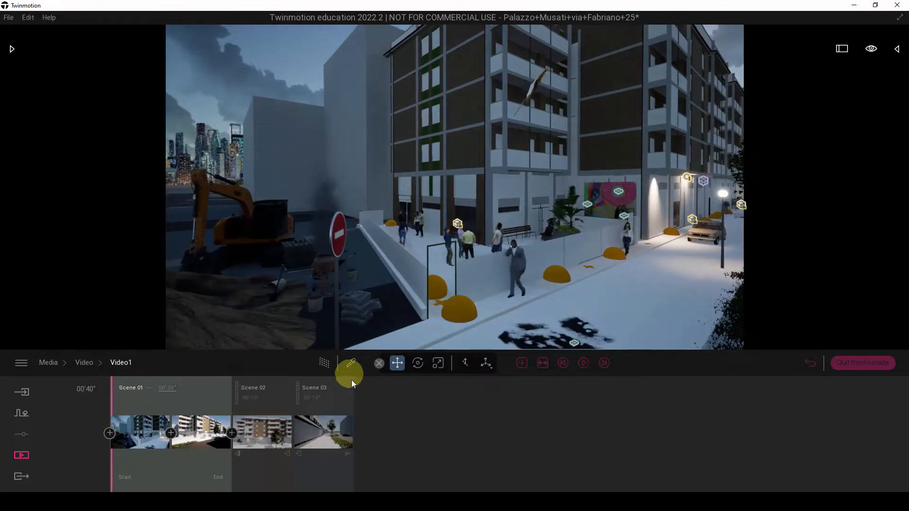
click(583, 363)
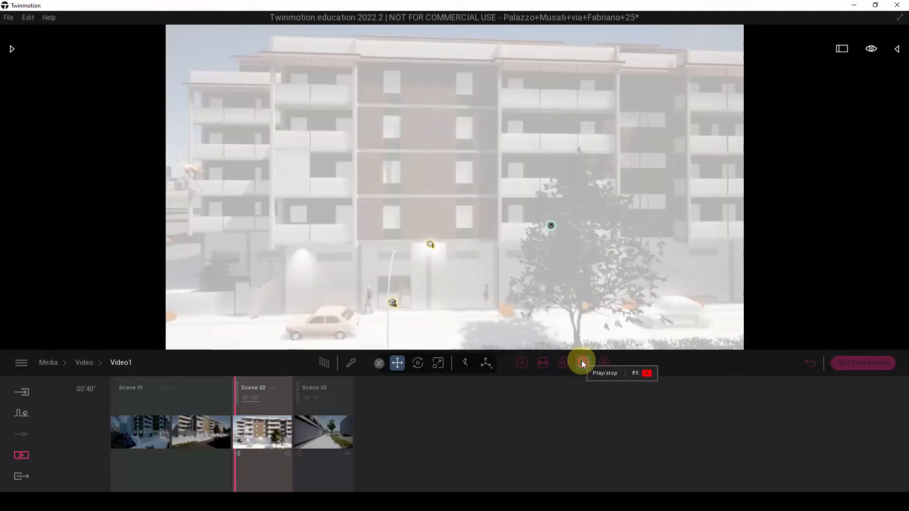
click(582, 362)
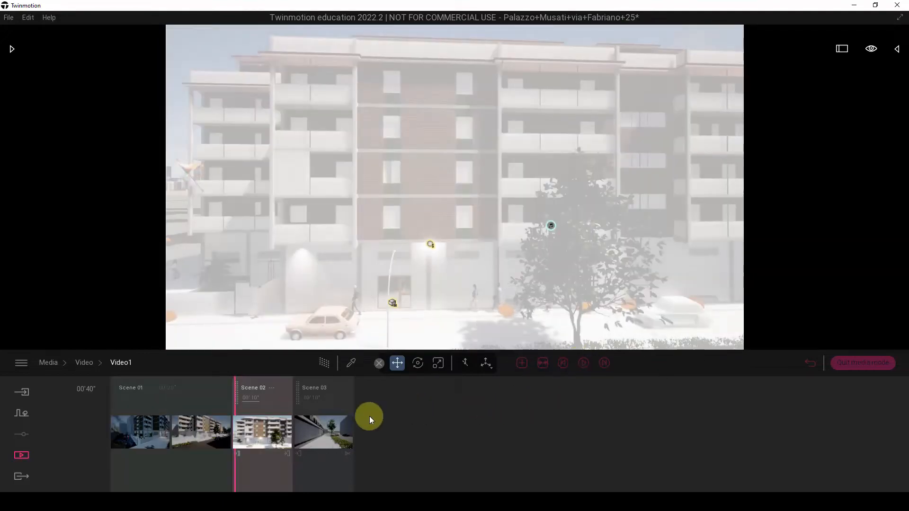
Collapse Scene 01 in the timeline and move the playhead into Scene 02.
click(166, 402)
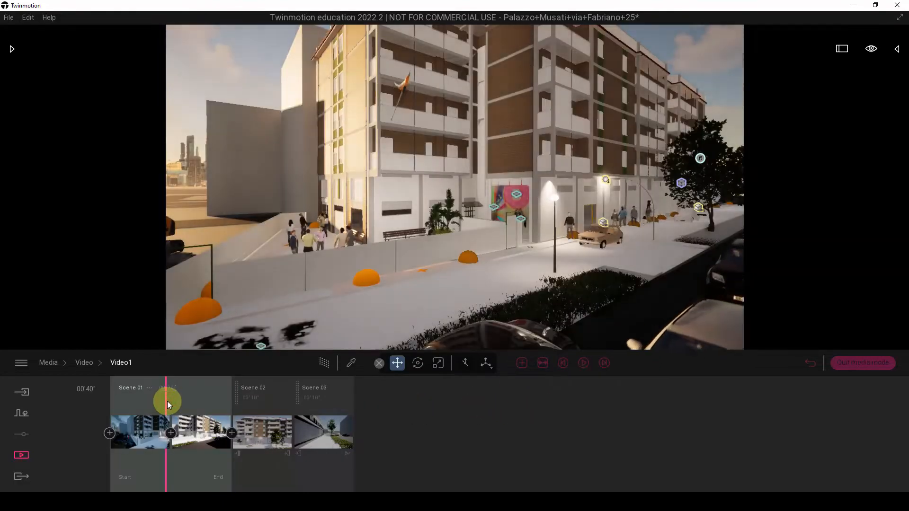
click(148, 389)
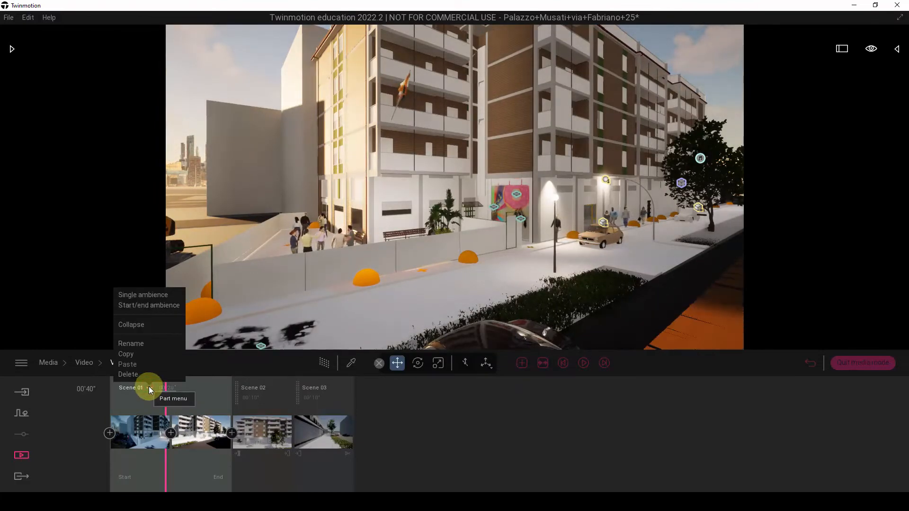
click(160, 329)
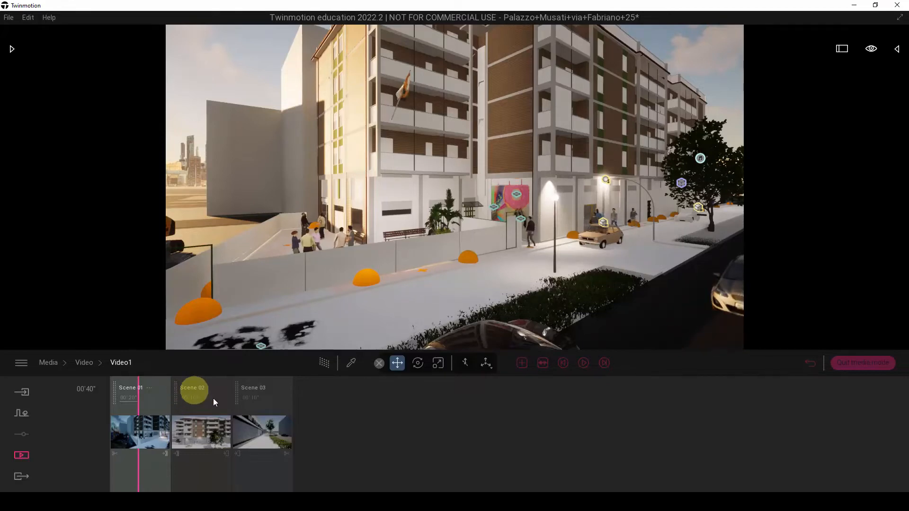
click(205, 408)
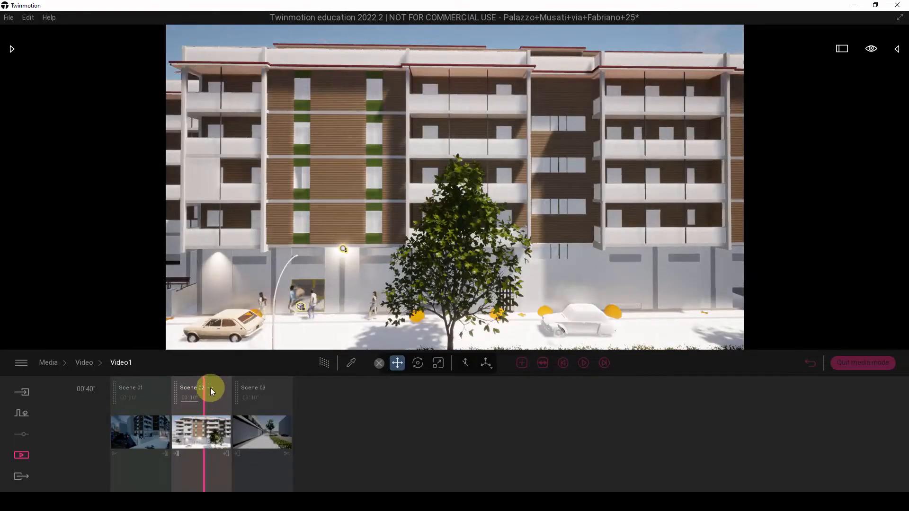
Expand Scene 02 in the timeline, move the playhead to its start and switch the part to start/end ambience.
click(211, 388)
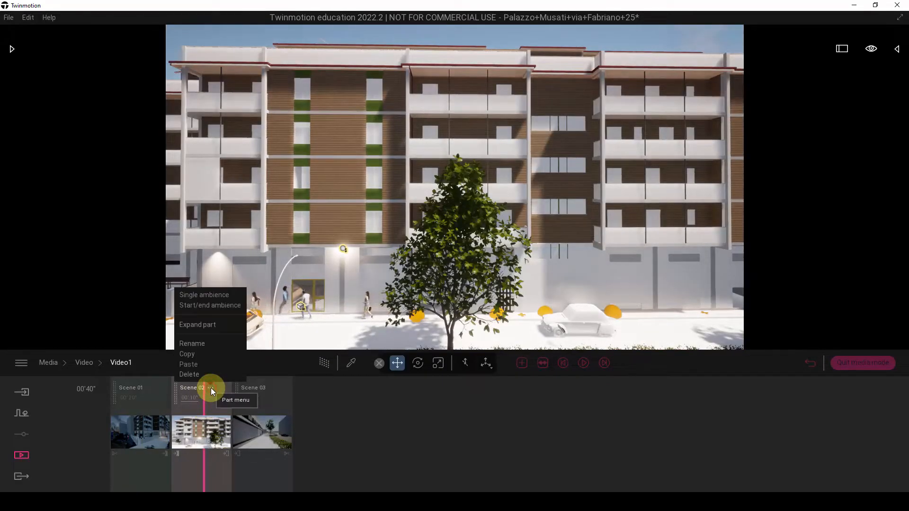
click(214, 325)
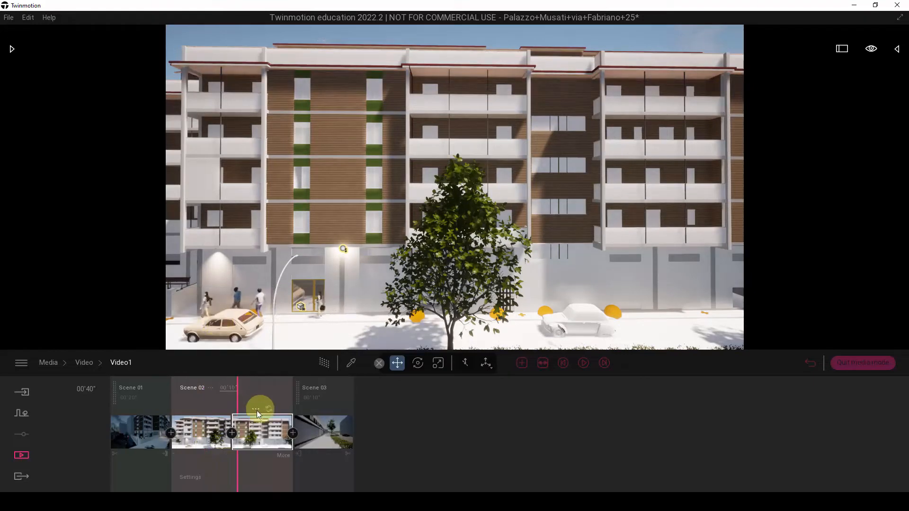
drag(217, 405, 172, 407)
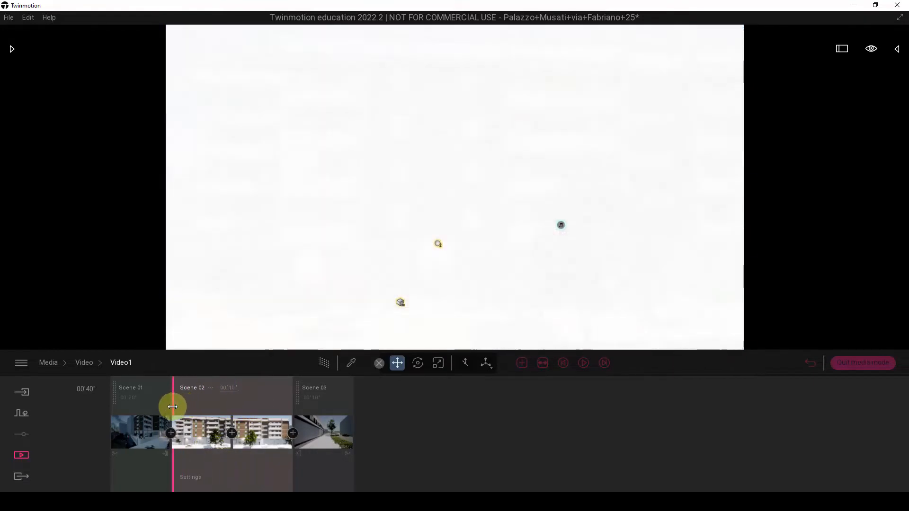
click(210, 388)
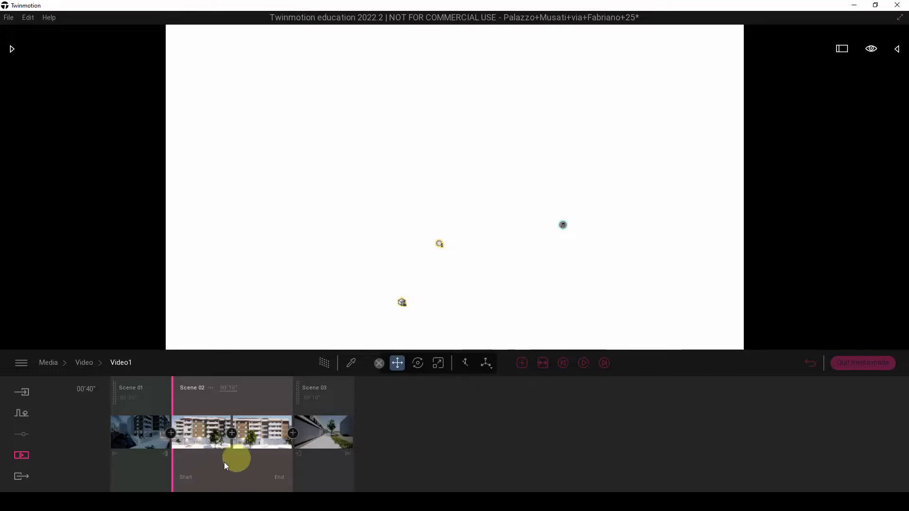
Set the sun intensity of Scene 02's start ambience to 0 and return to the timeline.
click(189, 479)
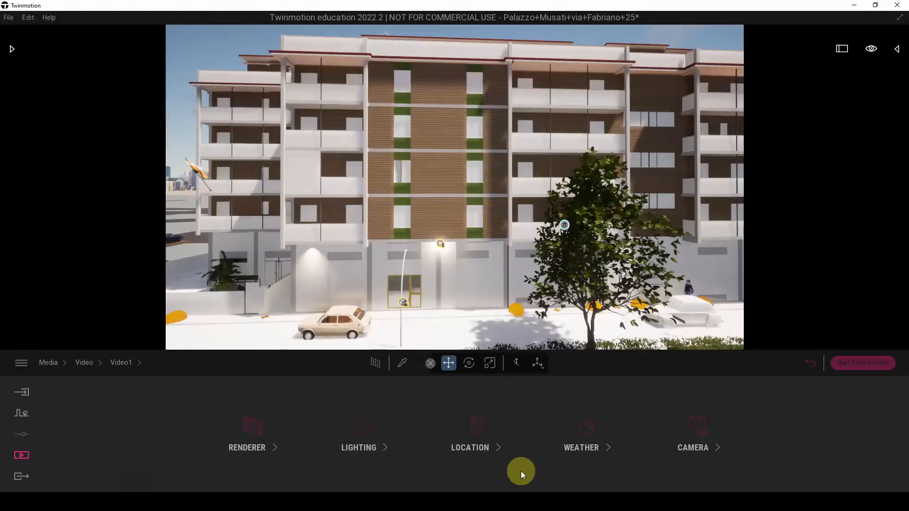
click(367, 429)
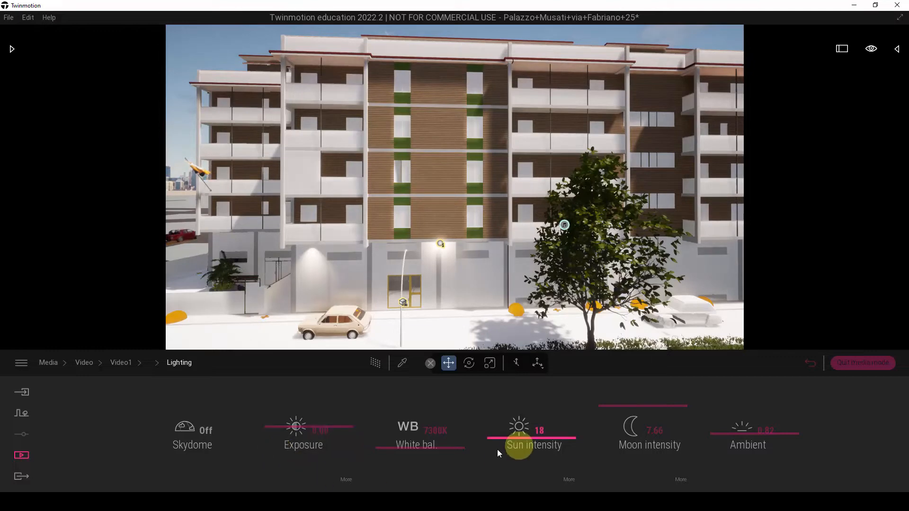
drag(493, 439, 488, 472)
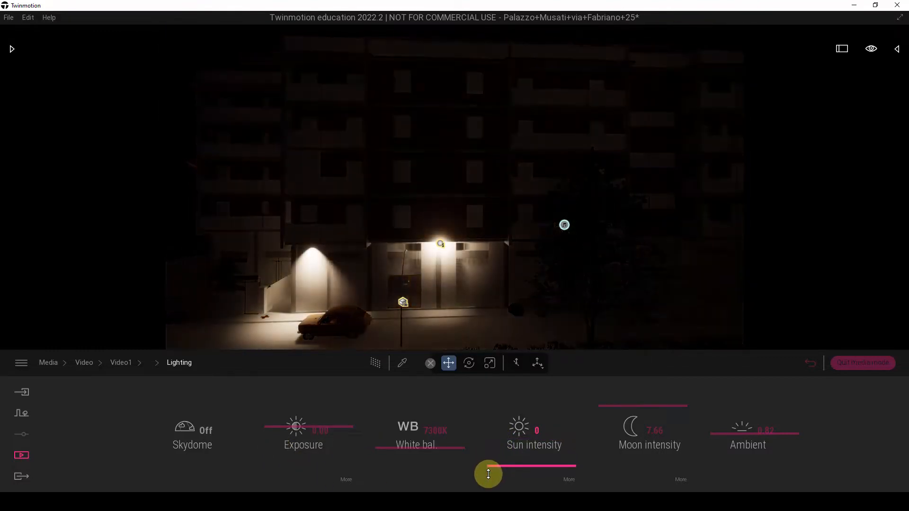
click(810, 363)
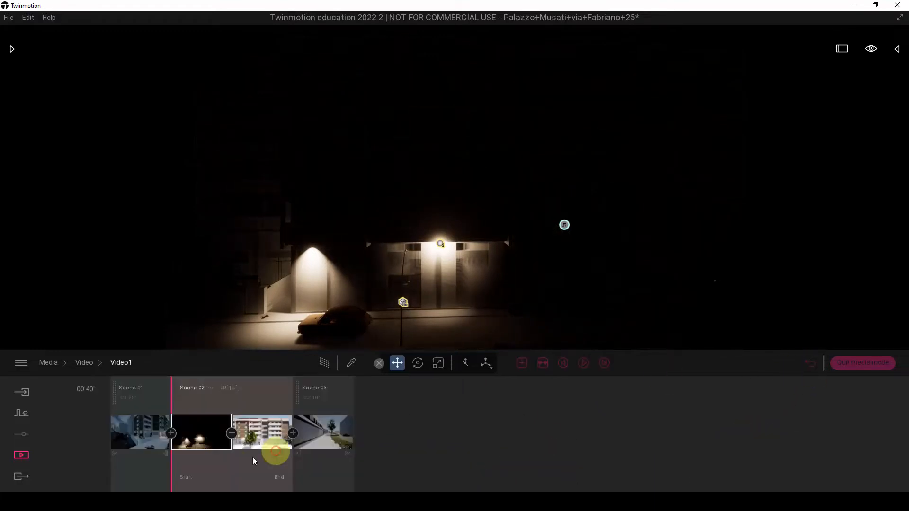
Set Scene 02's end ambience to a sun intensity of 50 and an ambient light of 1.04, and return to the timeline.
click(278, 478)
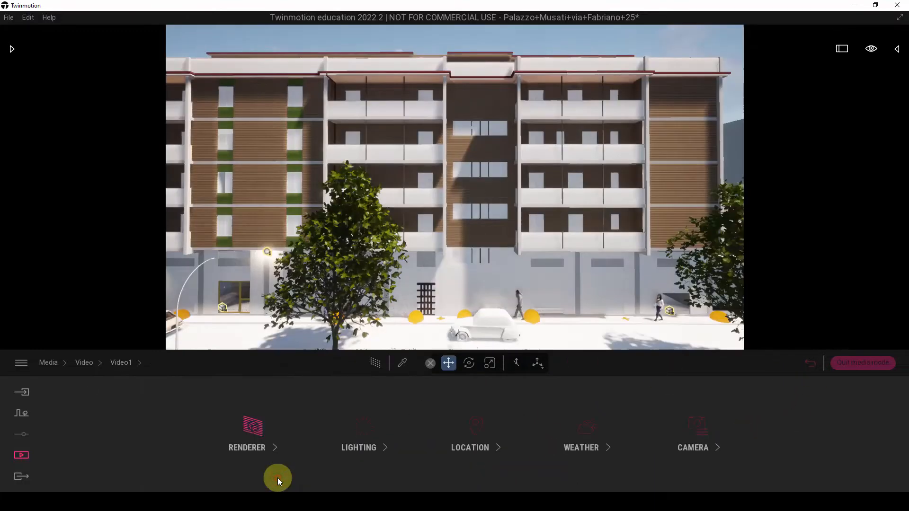
click(366, 433)
drag(496, 438, 570, 403)
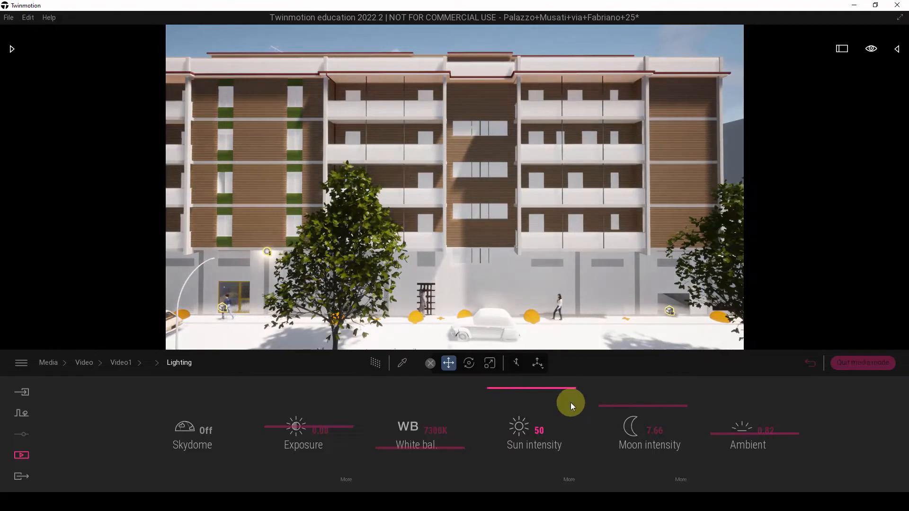
click(713, 434)
drag(712, 433, 716, 425)
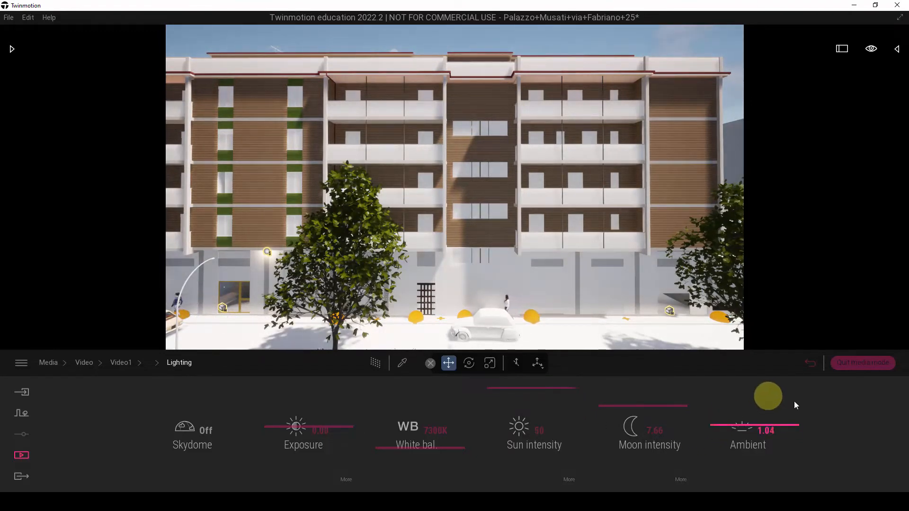
click(809, 362)
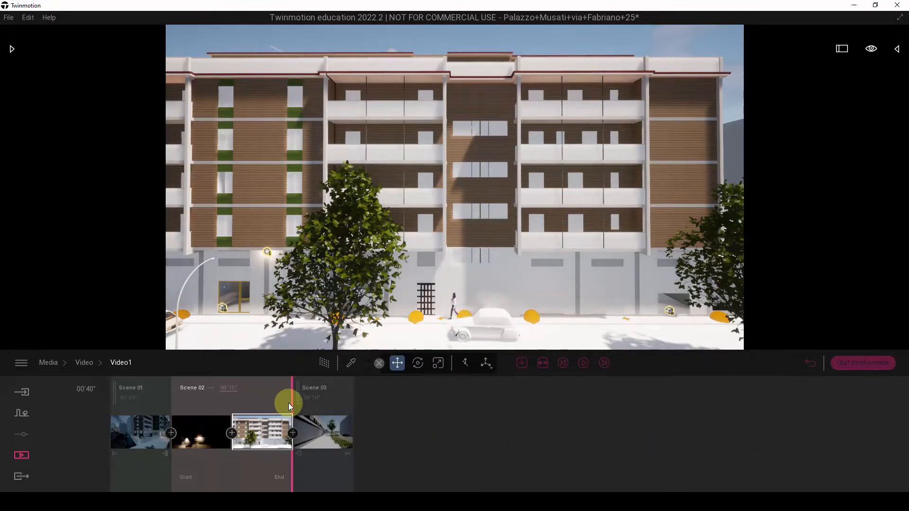
Preview the lighting change by playing and scrubbing through Scene 02 from its start.
drag(288, 403, 173, 406)
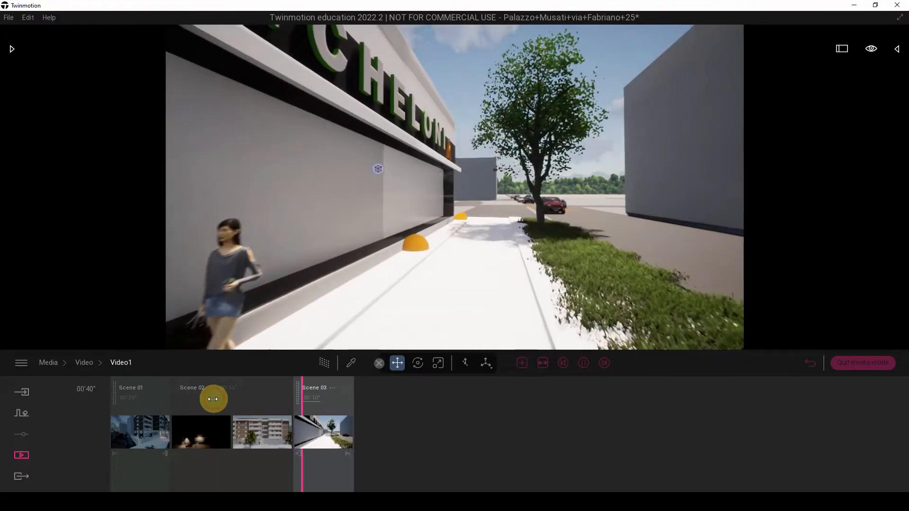
click(202, 402)
mouse_move(195, 403)
mouse_down()
mouse_move(183, 416)
mouse_move(200, 404)
mouse_up()
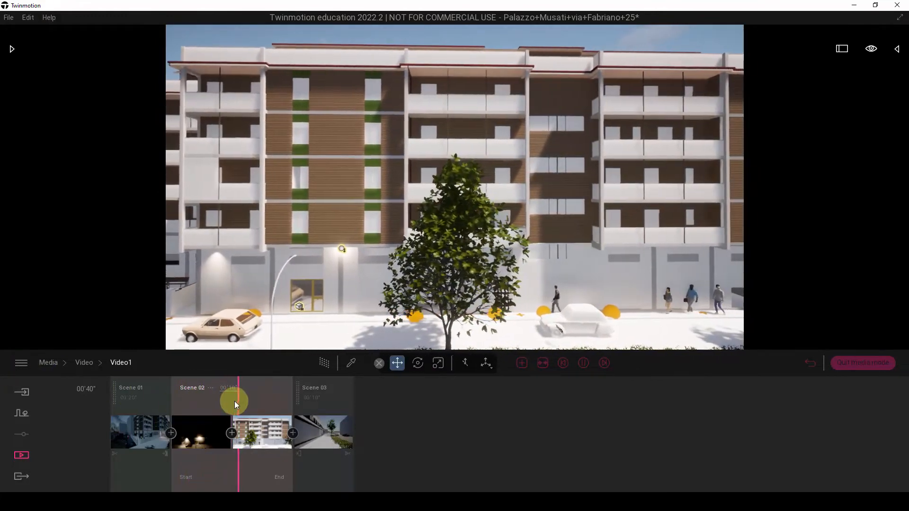
click(585, 363)
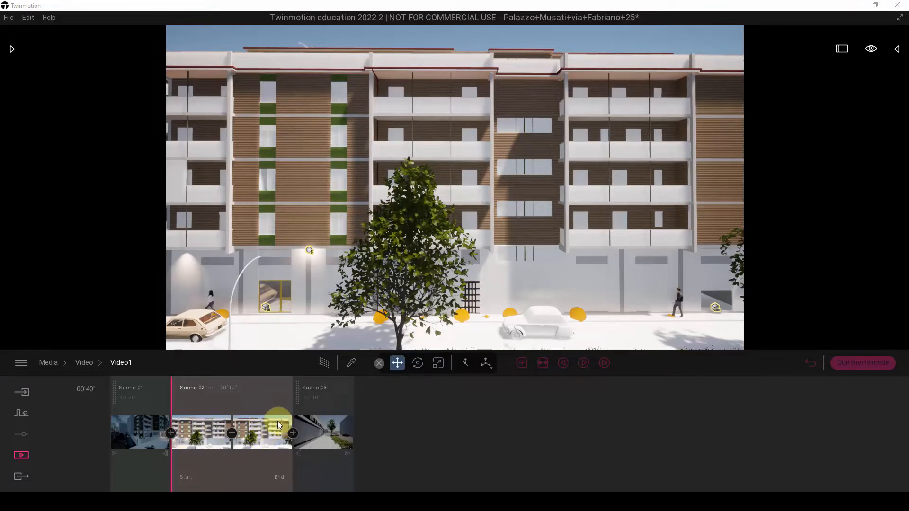
Apply start/end ambience to Scene 02, set the weather of its start ambience to cloudy and return to the timeline.
click(210, 388)
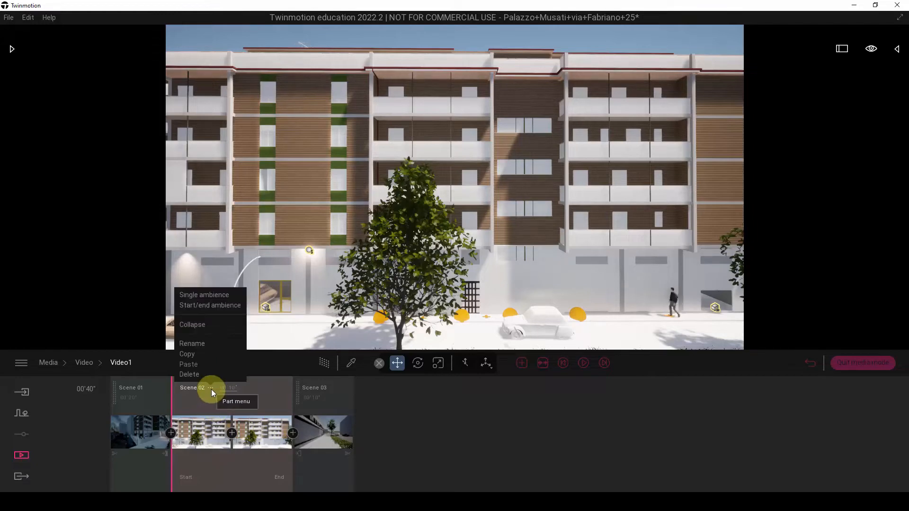
click(216, 305)
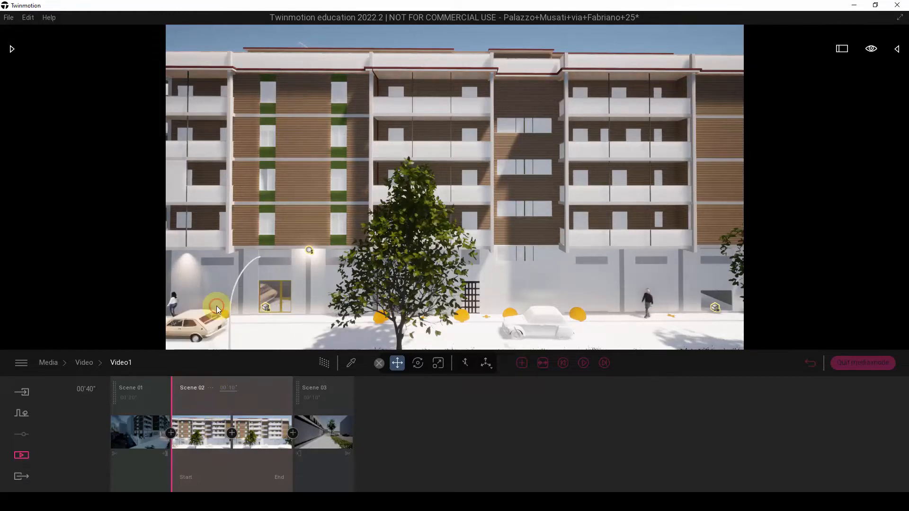
click(186, 477)
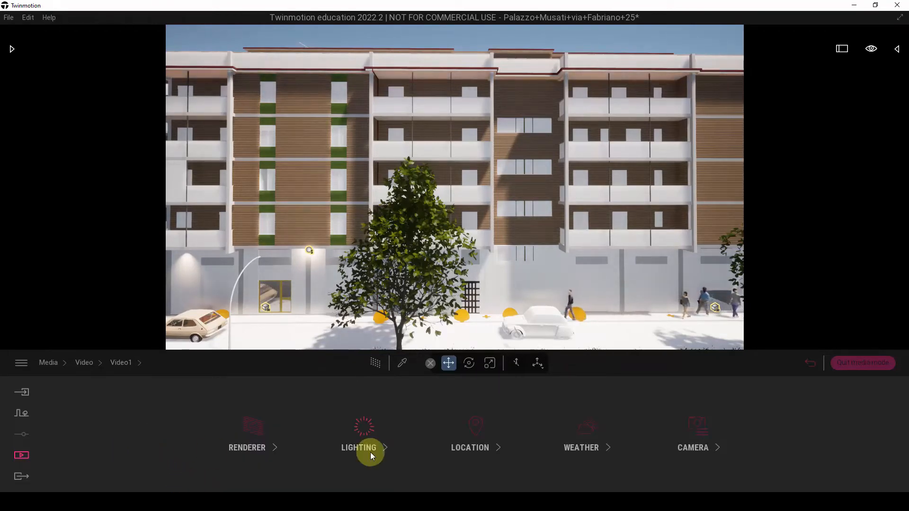
click(589, 430)
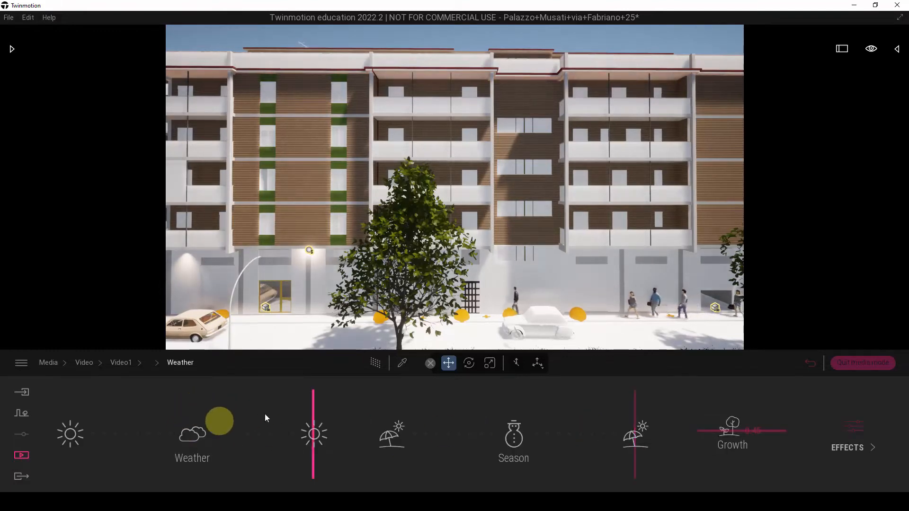
drag(312, 411, 196, 416)
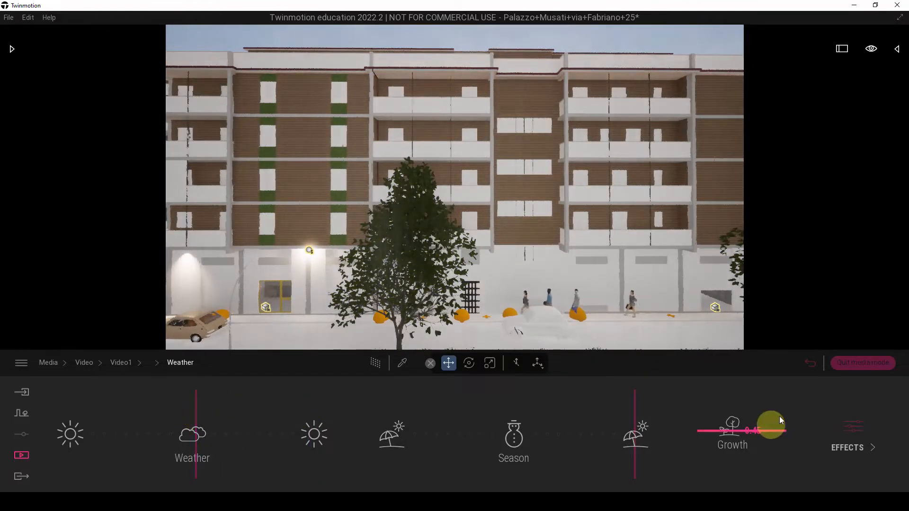
click(811, 363)
Keep the weather of Scene 02's end ambience at the fully sunny end of the range and return to the timeline.
click(255, 432)
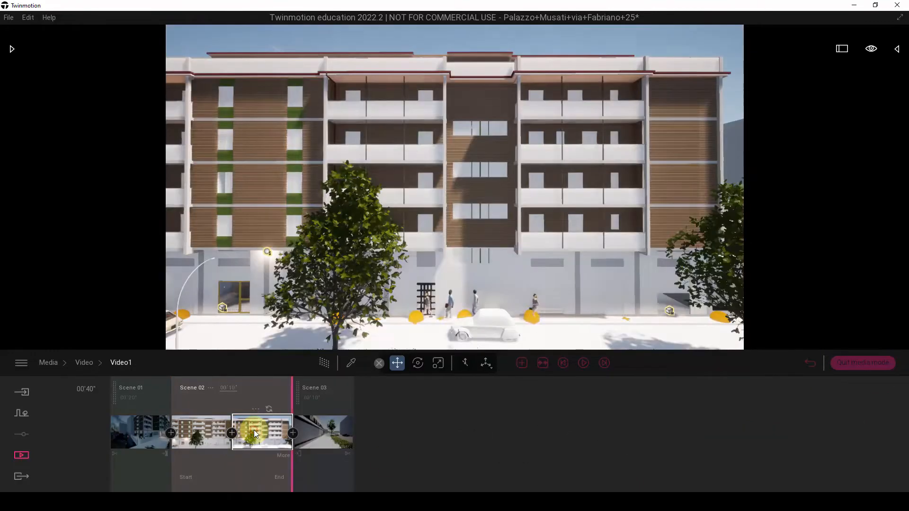
click(280, 478)
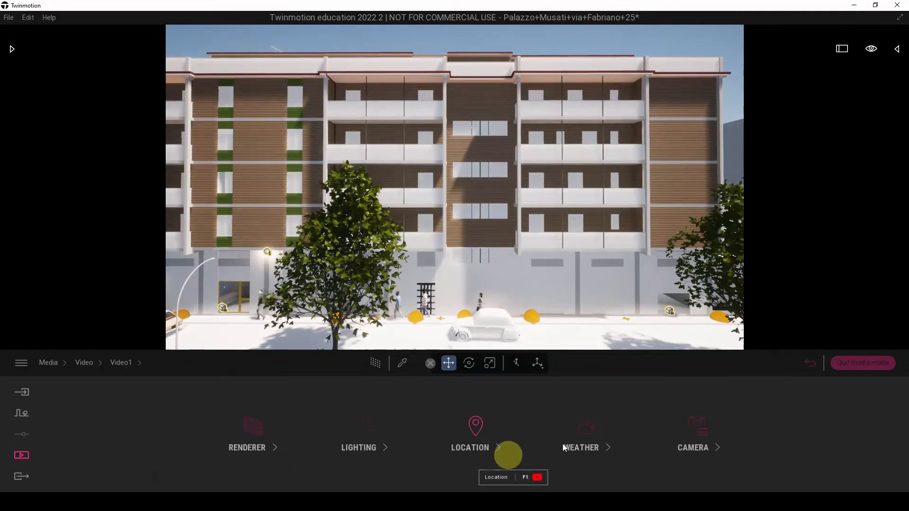
click(595, 435)
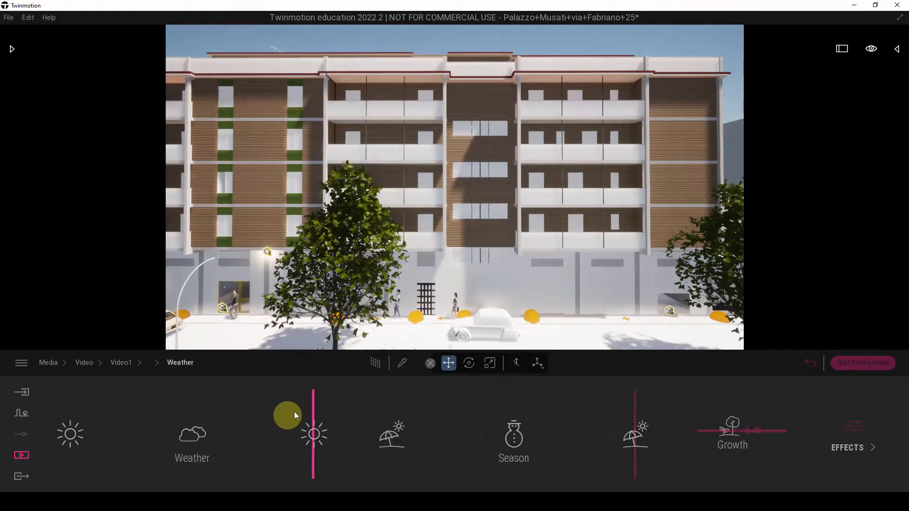
mouse_move(315, 416)
mouse_down()
mouse_move(217, 420)
mouse_move(322, 416)
mouse_up()
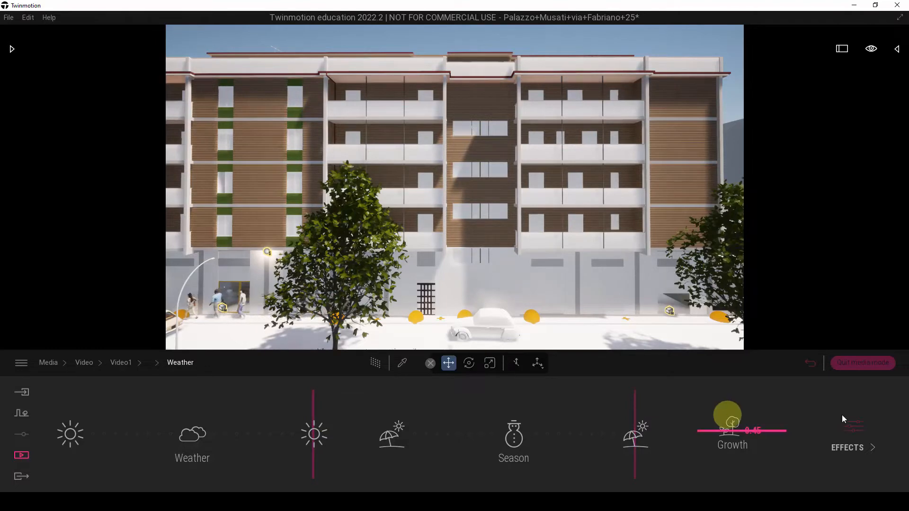
click(810, 361)
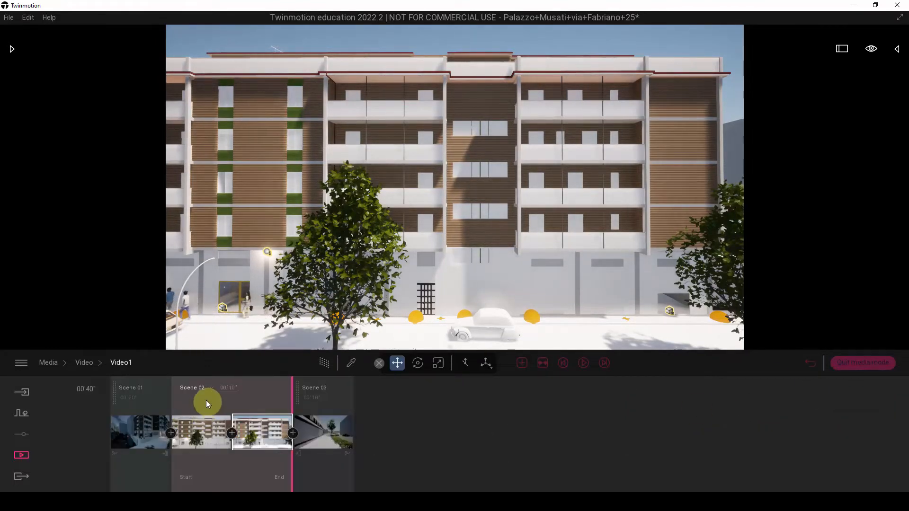
Play Scene 02 from its start through the weather change and stop at the beginning of Scene 03.
drag(206, 403, 173, 401)
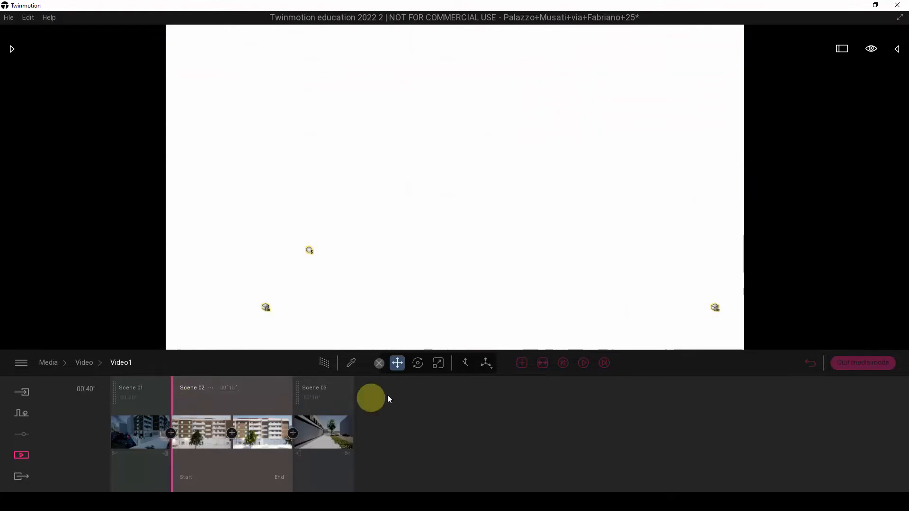
click(584, 363)
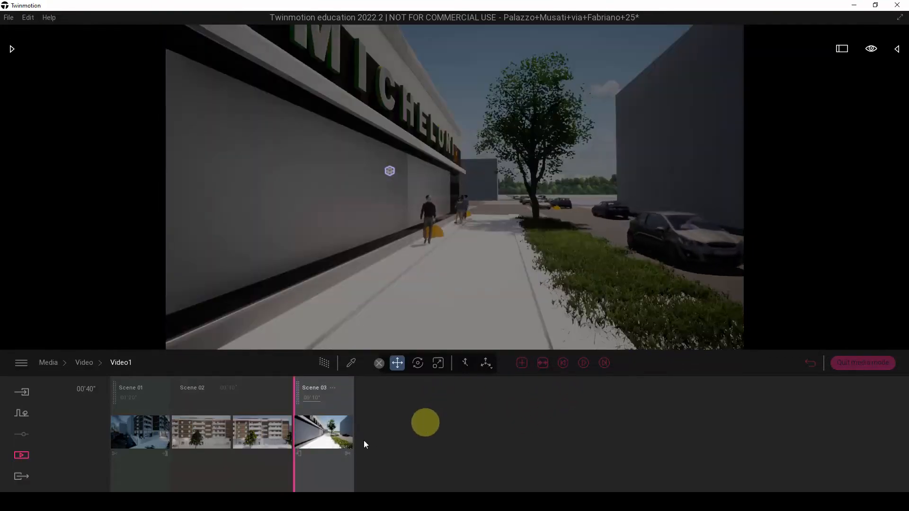
Move the playhead back into Scene 02 and collapse that part in the timeline.
click(210, 402)
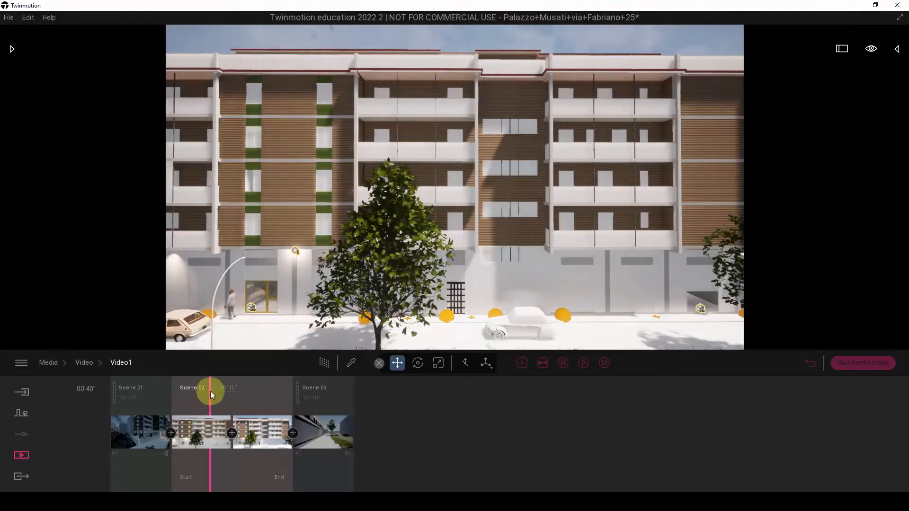
click(210, 388)
click(229, 321)
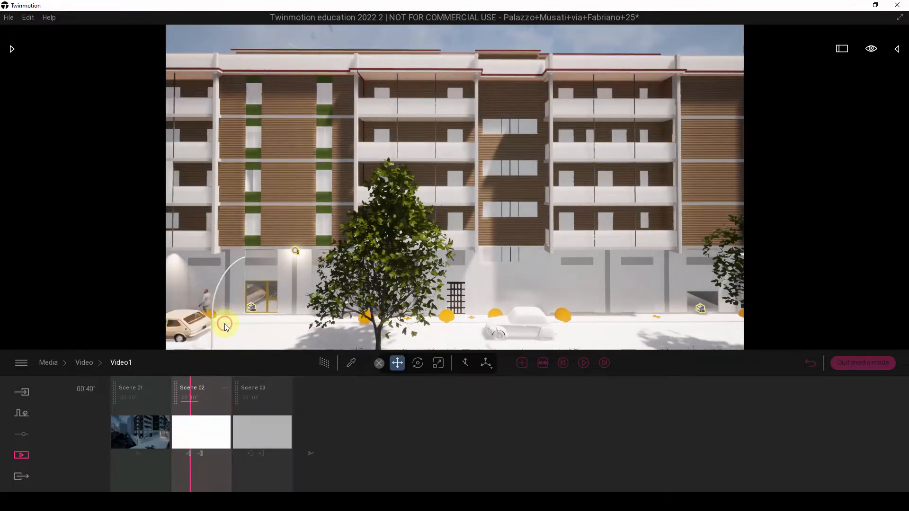
Expand Scene 03 in the timeline, move the playhead to its start and switch the part to start/end ambience.
click(271, 388)
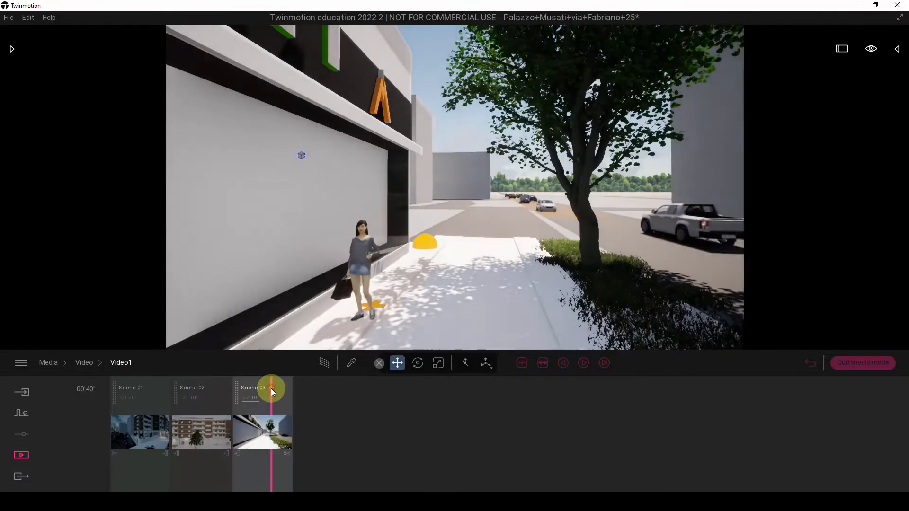
click(272, 387)
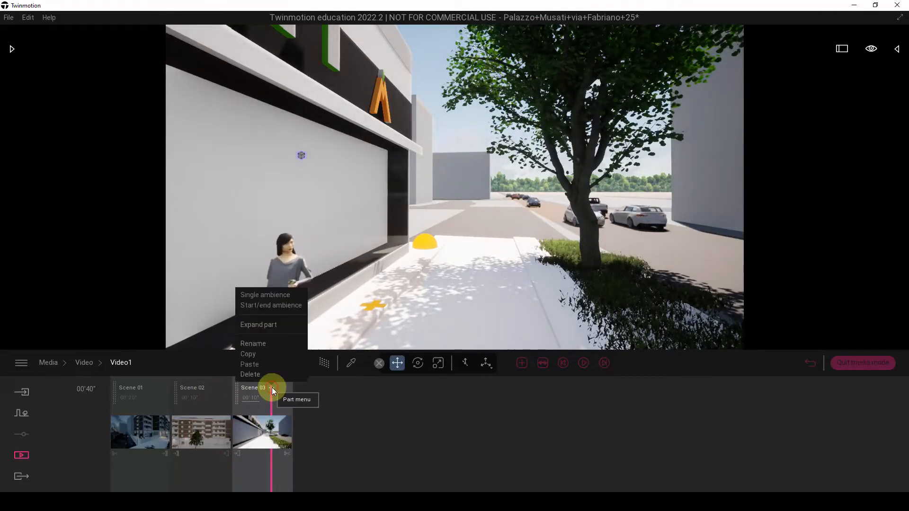
click(277, 325)
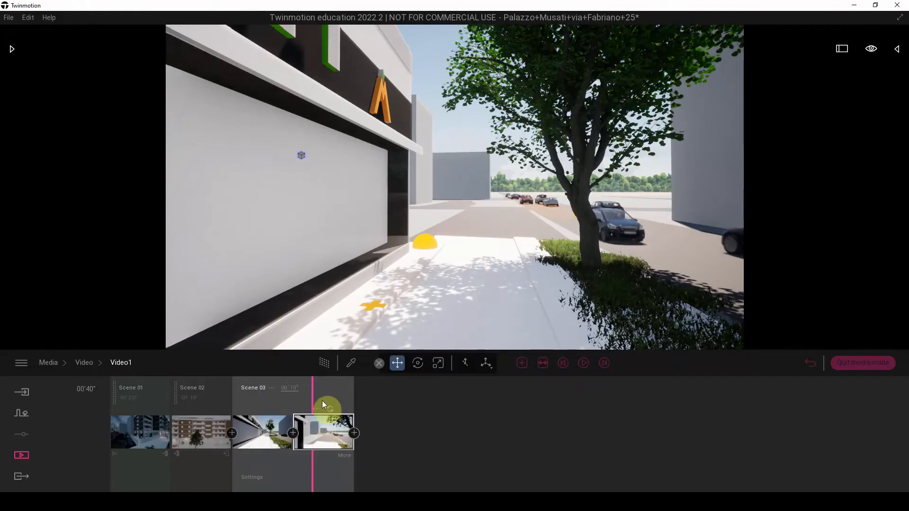
drag(313, 398, 236, 402)
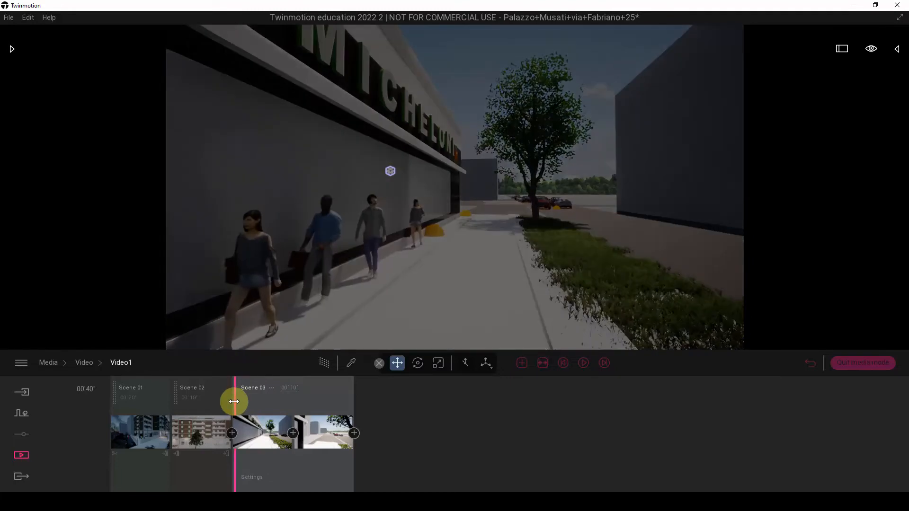
click(272, 387)
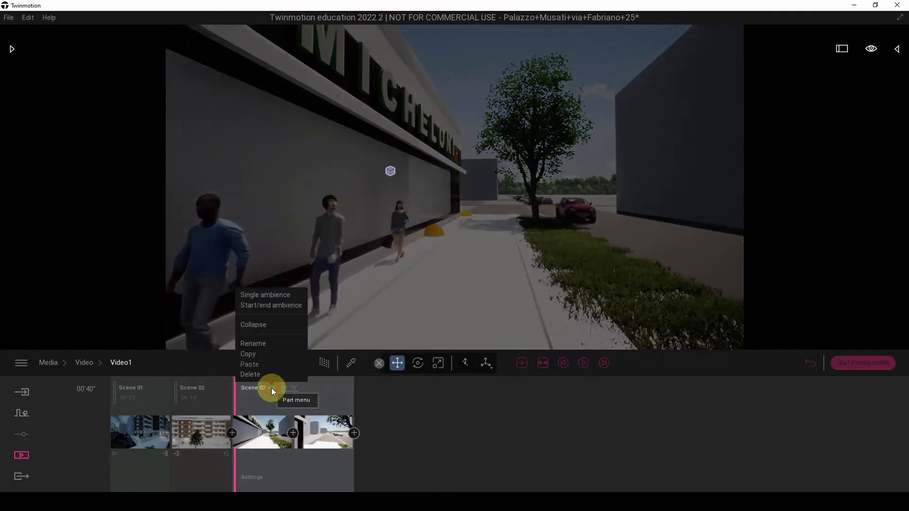
click(274, 305)
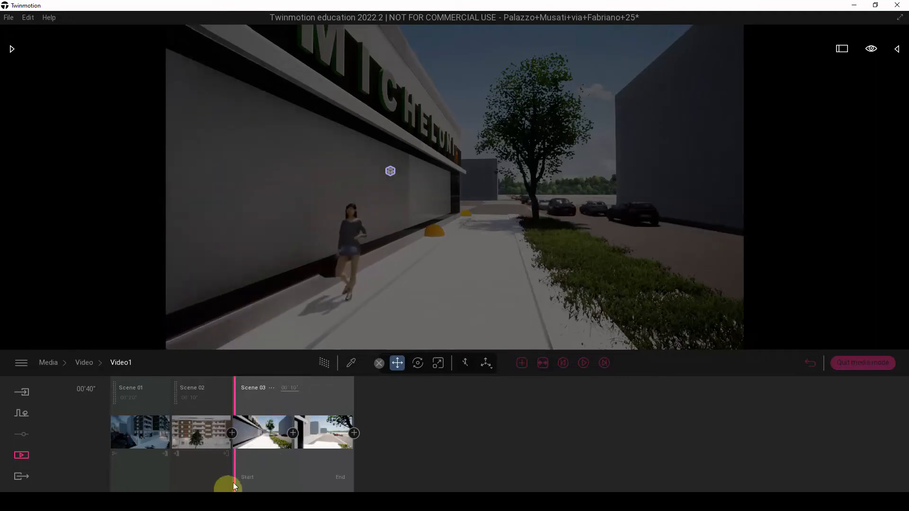
Set the camera field of view of Scene 03's start ambience to 147 and return to the timeline.
click(248, 477)
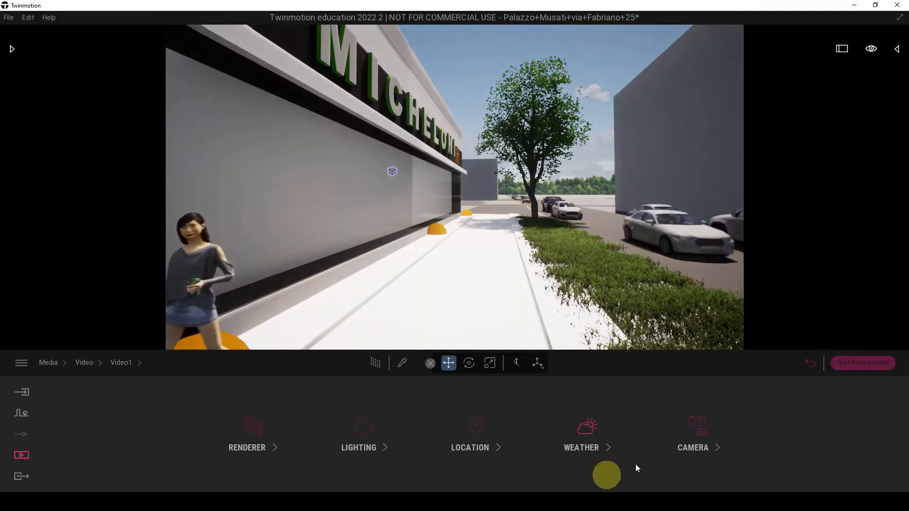
click(699, 428)
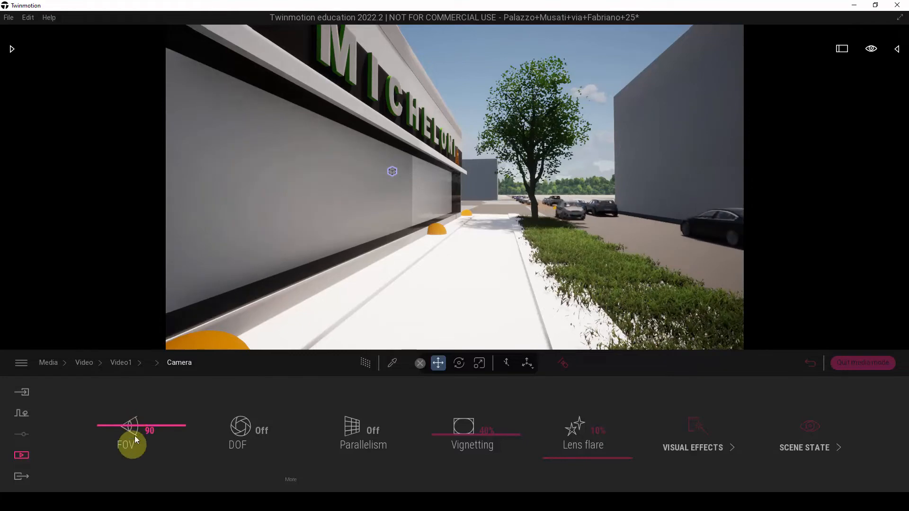
mouse_move(106, 425)
mouse_down()
mouse_move(106, 401)
mouse_move(101, 440)
mouse_move(107, 397)
mouse_move(104, 432)
mouse_up()
drag(101, 442, 103, 399)
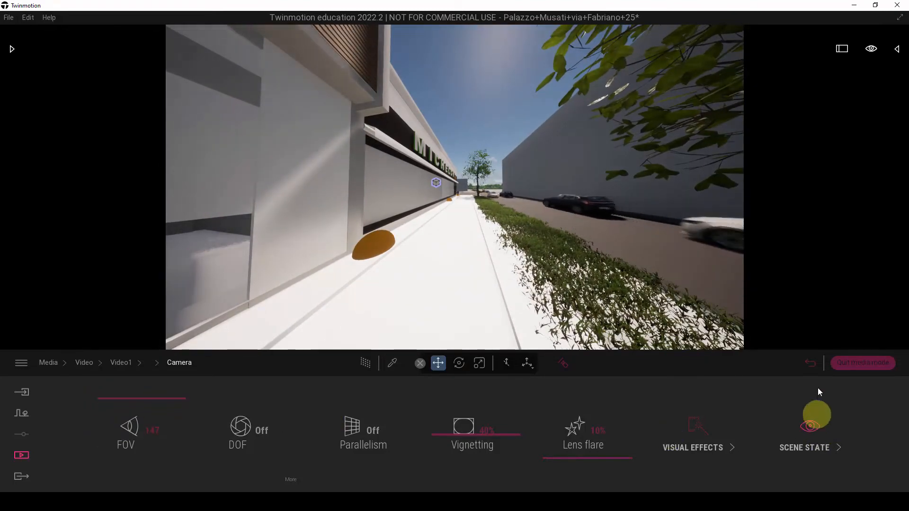
click(809, 363)
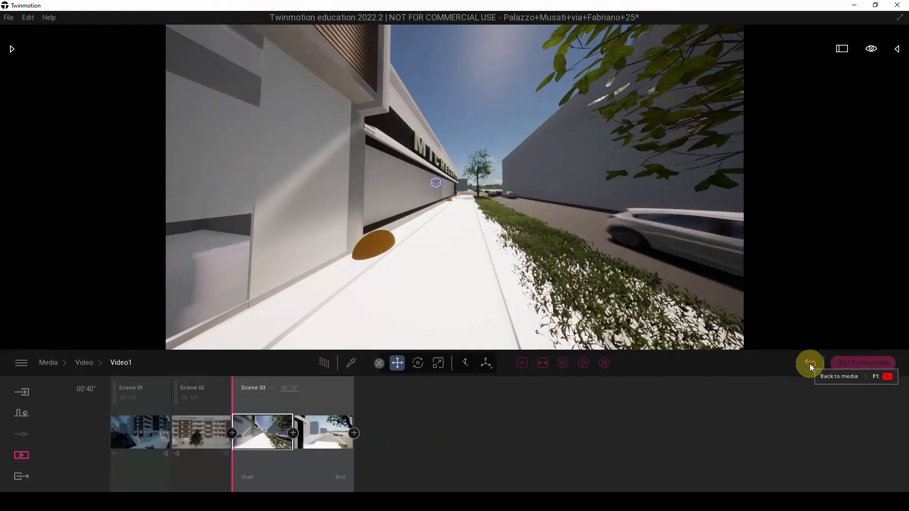
Set the camera field of view of Scene 03's end ambience to 33 and return to the timeline.
click(340, 477)
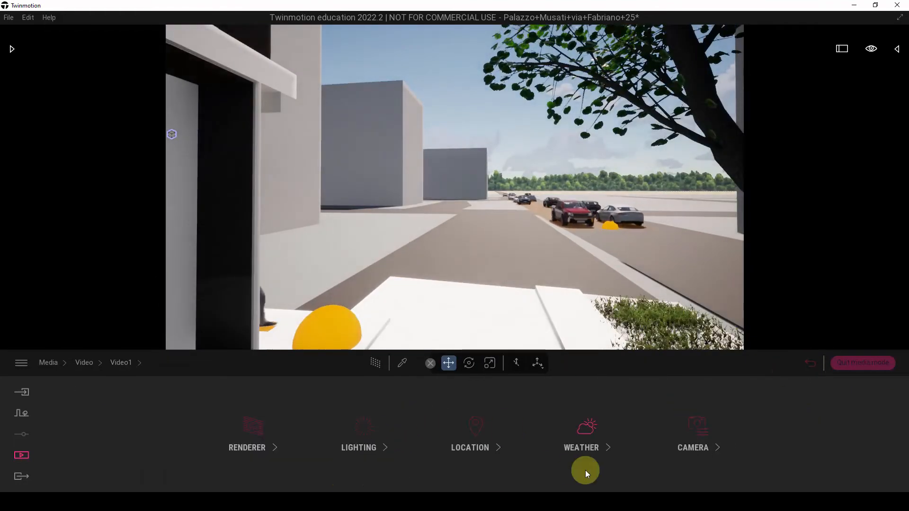
click(690, 427)
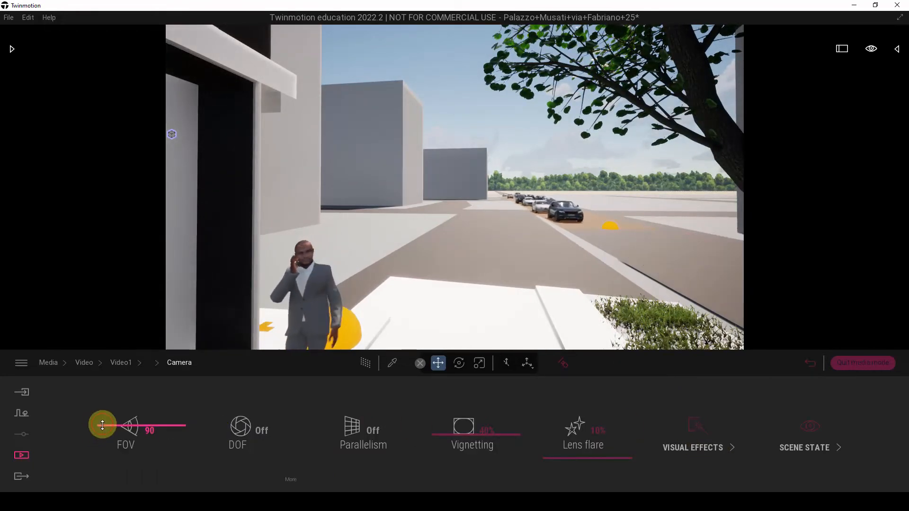
drag(102, 428, 100, 454)
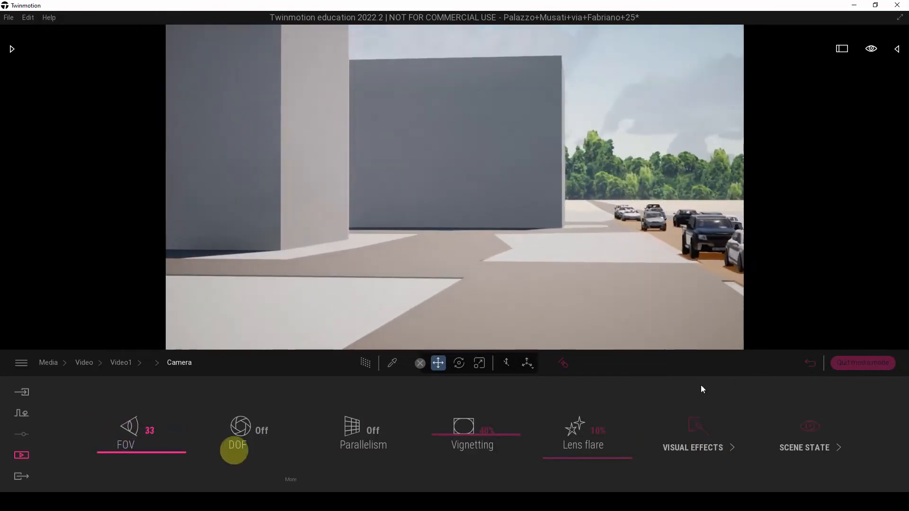
click(808, 363)
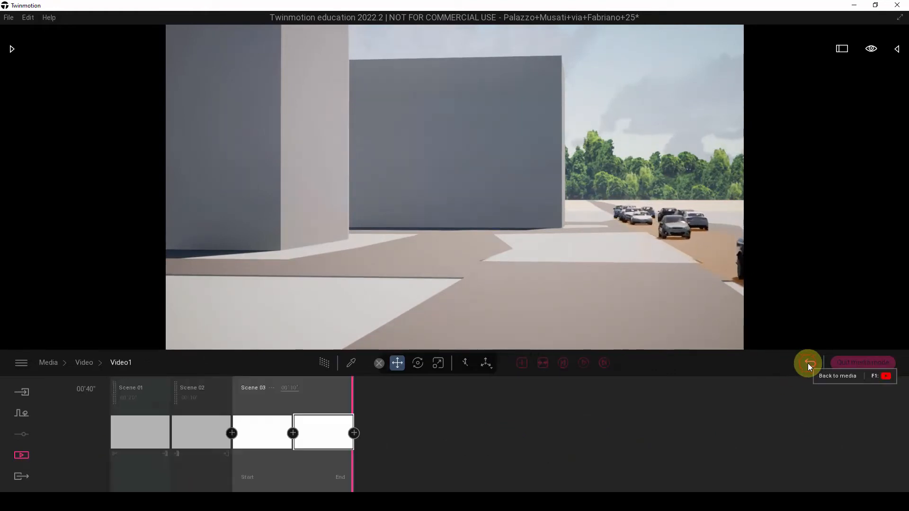
Play Scene 03 from its start to its end and collapse that part in the timeline.
drag(238, 402, 232, 400)
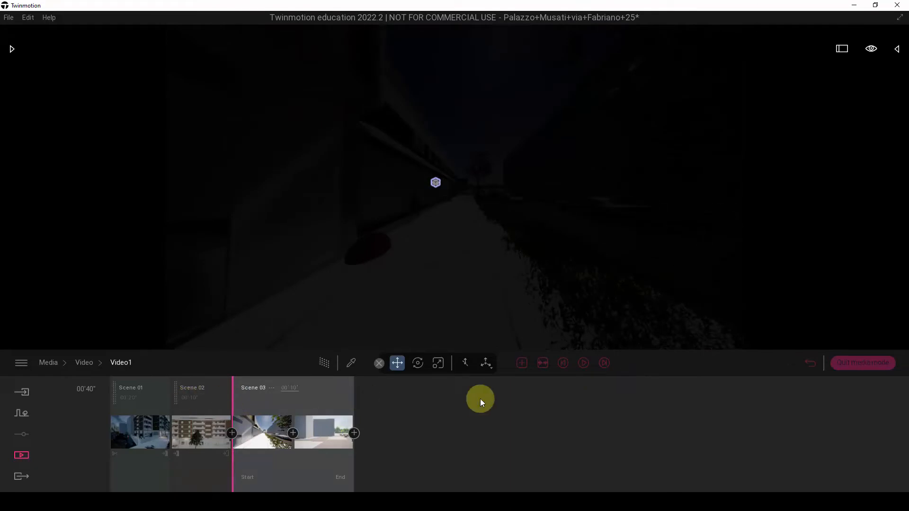
click(583, 363)
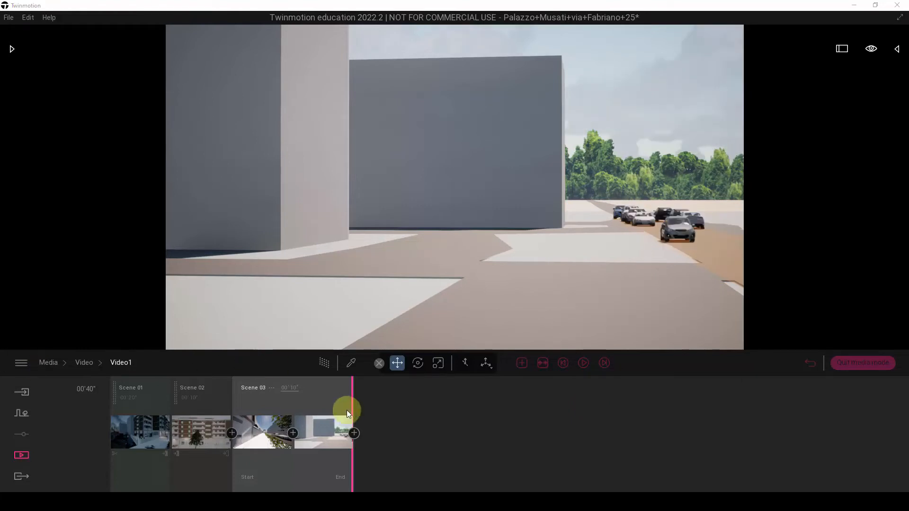
click(271, 388)
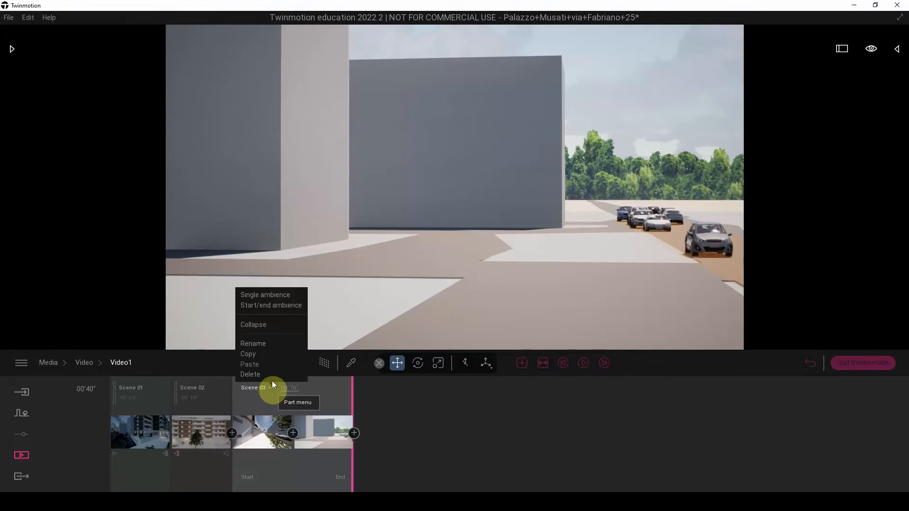
click(268, 324)
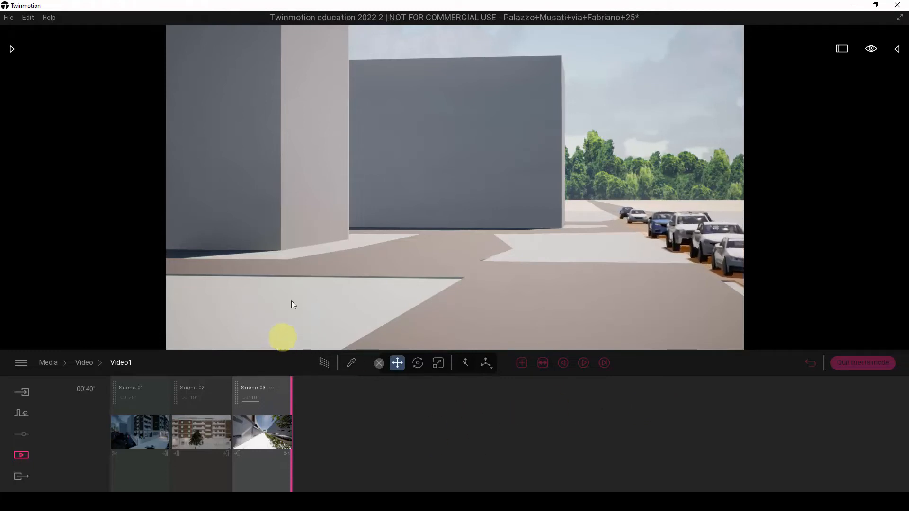
View the list of videos available for local export and close it without selecting any.
click(20, 476)
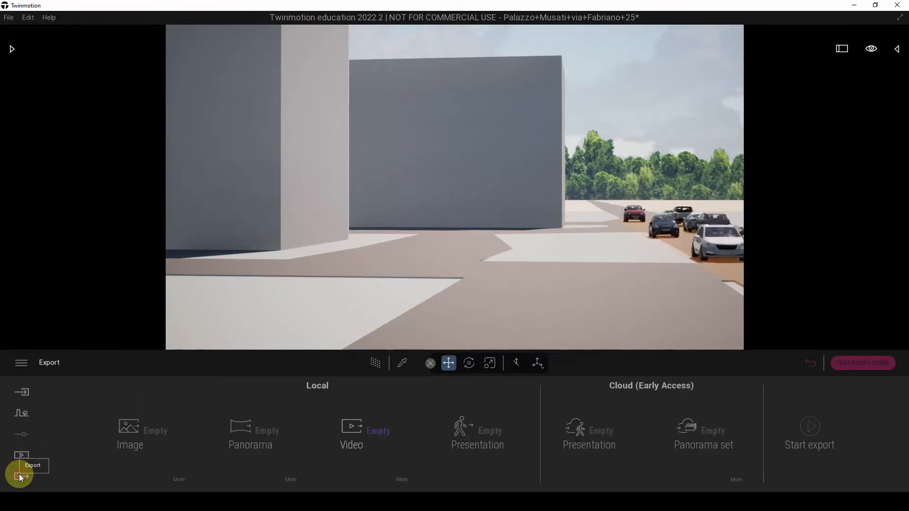
click(362, 431)
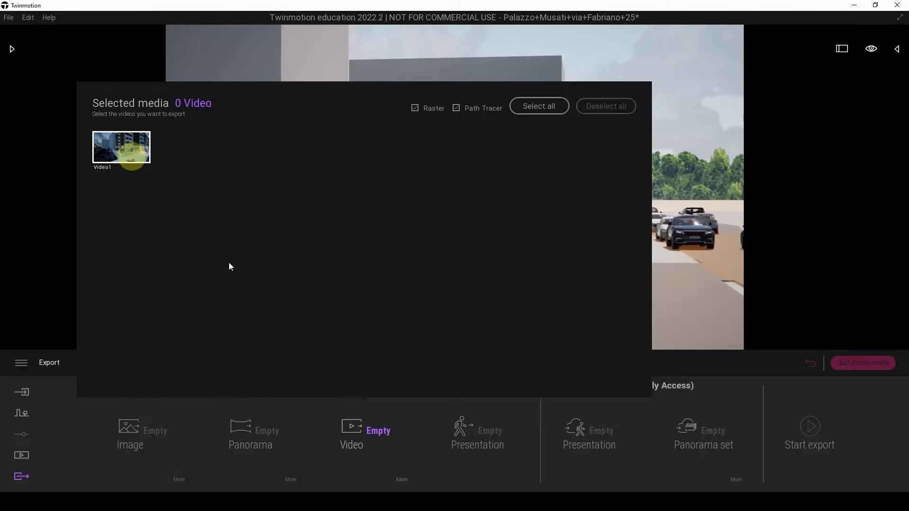
click(79, 406)
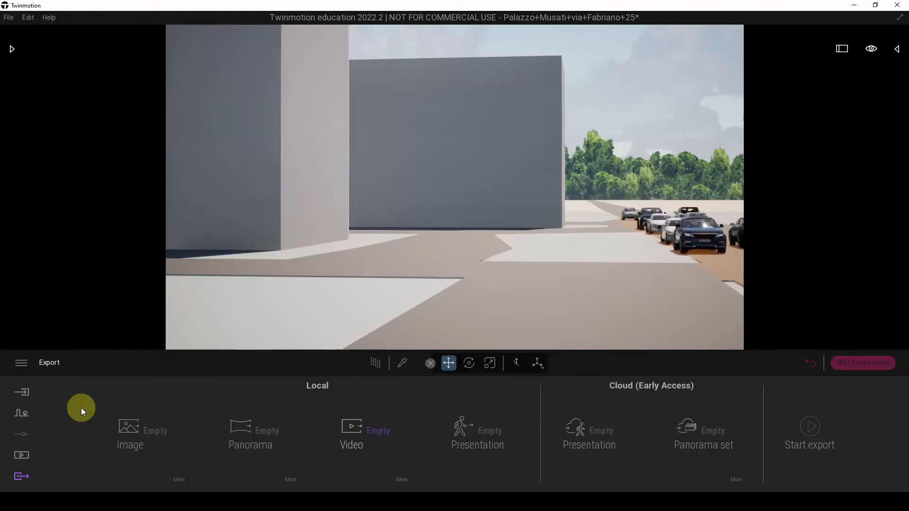
Return to the media section and create a second video.
click(25, 460)
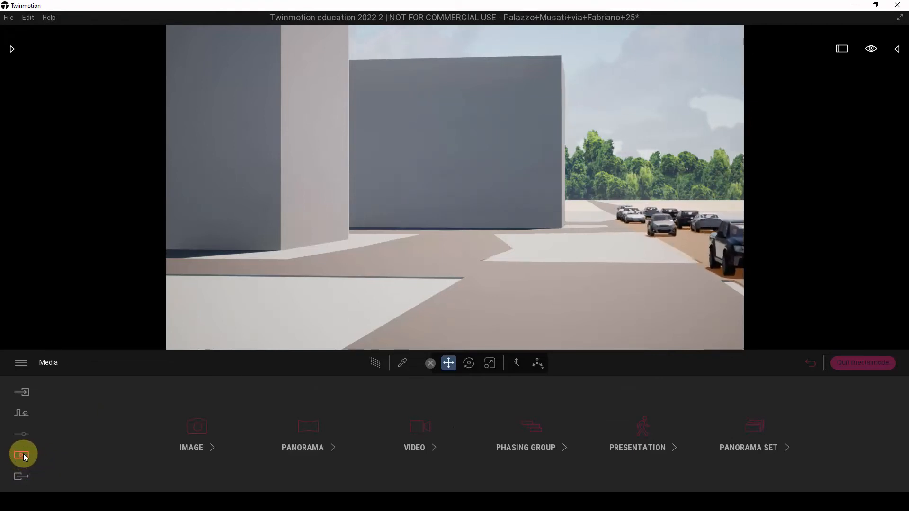
click(419, 428)
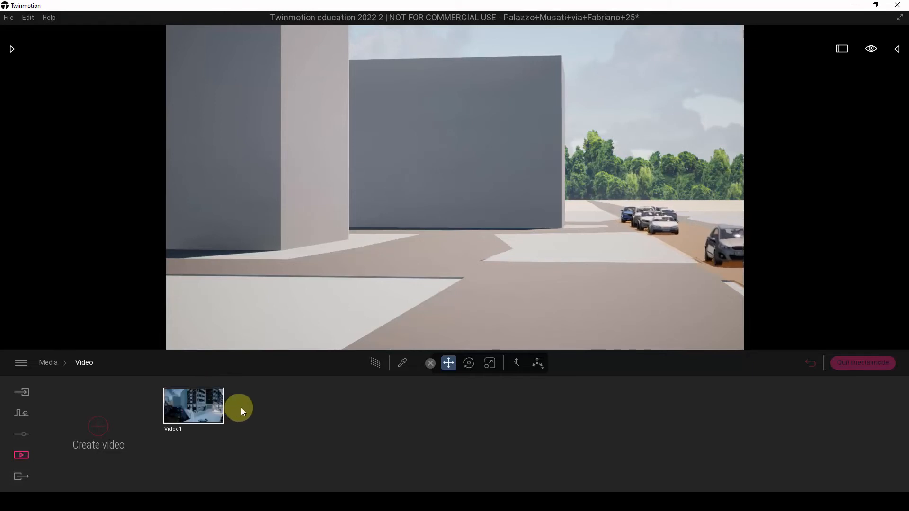
click(97, 427)
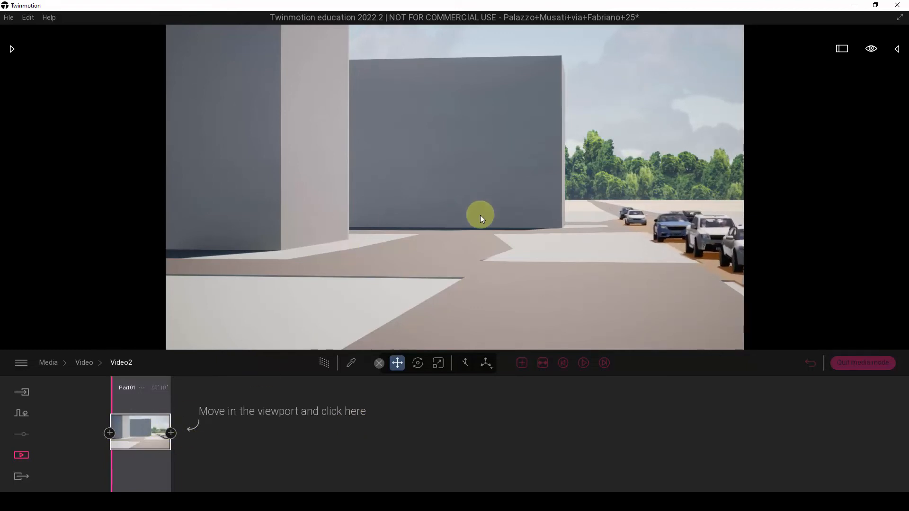
Turn the camera around to look along the sidewalk beside the building and add this view as Video2's second keyframe.
scroll(472, 232, down, 2)
scroll(471, 234, down, 3)
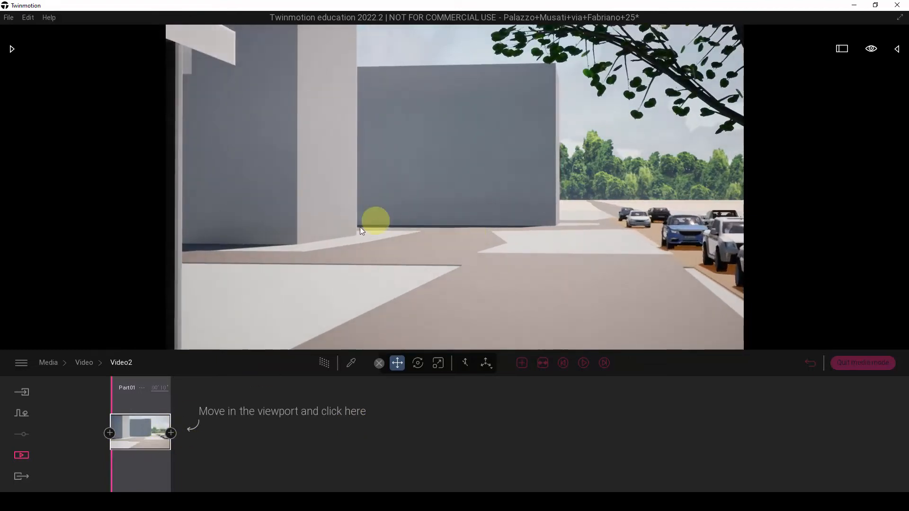
drag(361, 234, 368, 232)
right_drag(369, 233, 368, 234)
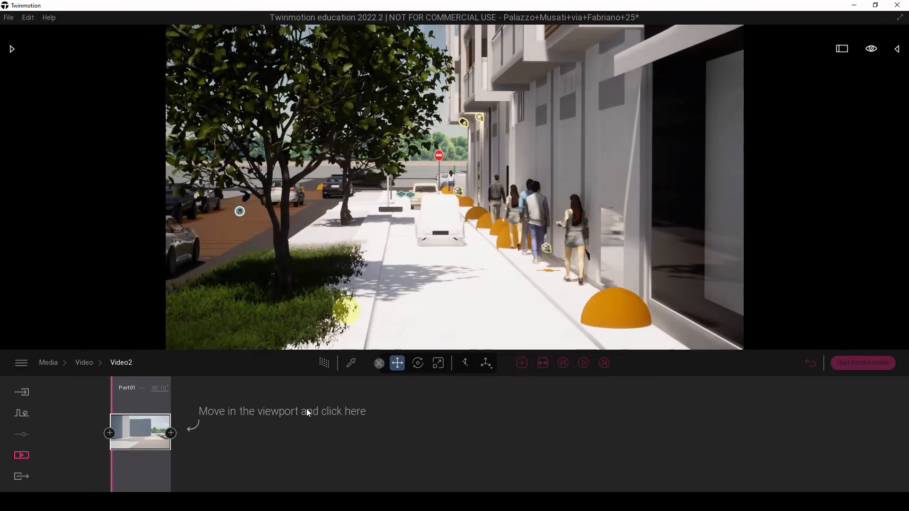
click(170, 434)
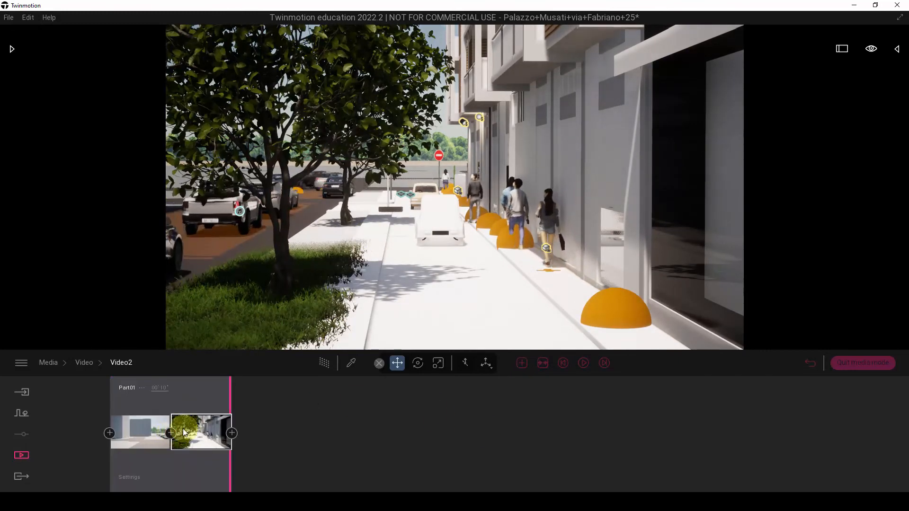
Play Video2 from its start to its end and return to the list of videos.
drag(167, 408, 98, 405)
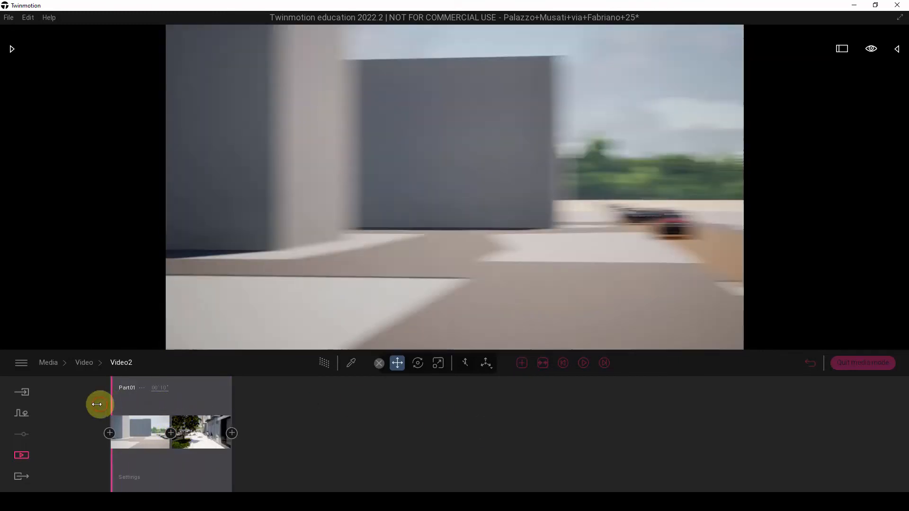
click(585, 362)
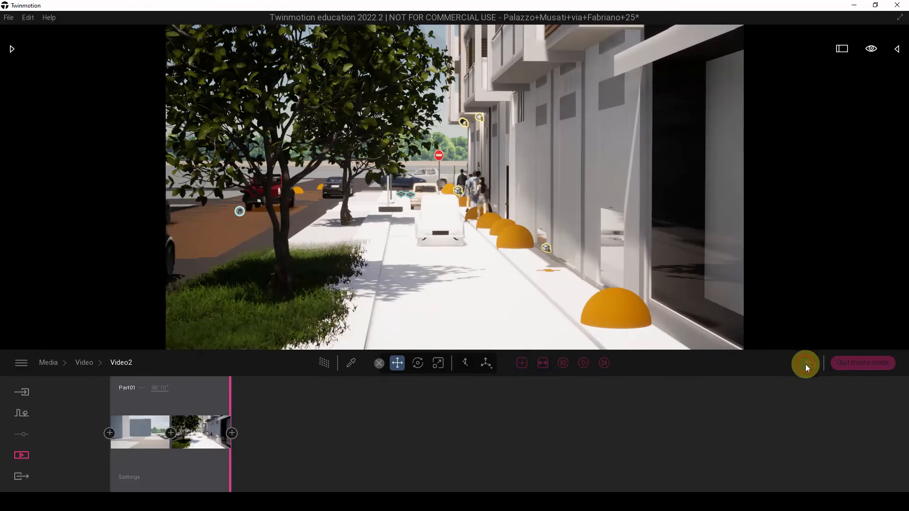
click(87, 363)
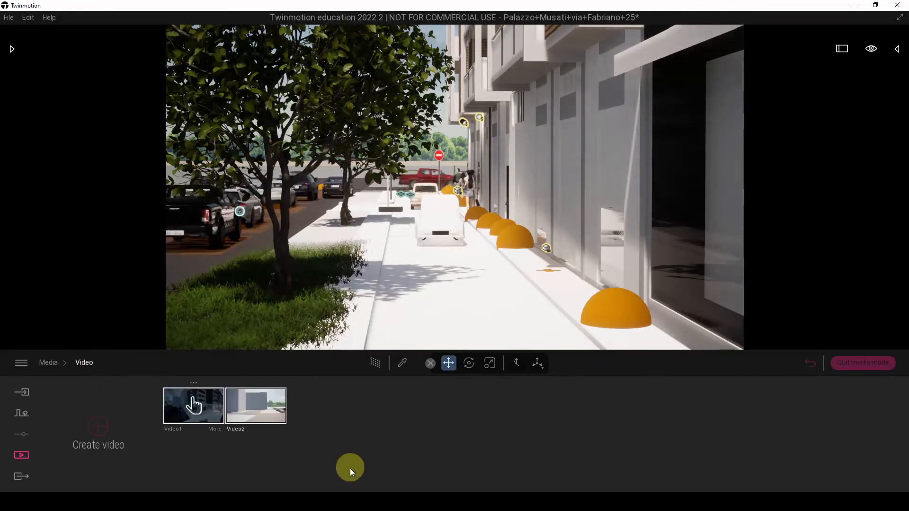
mouse_move(195, 416)
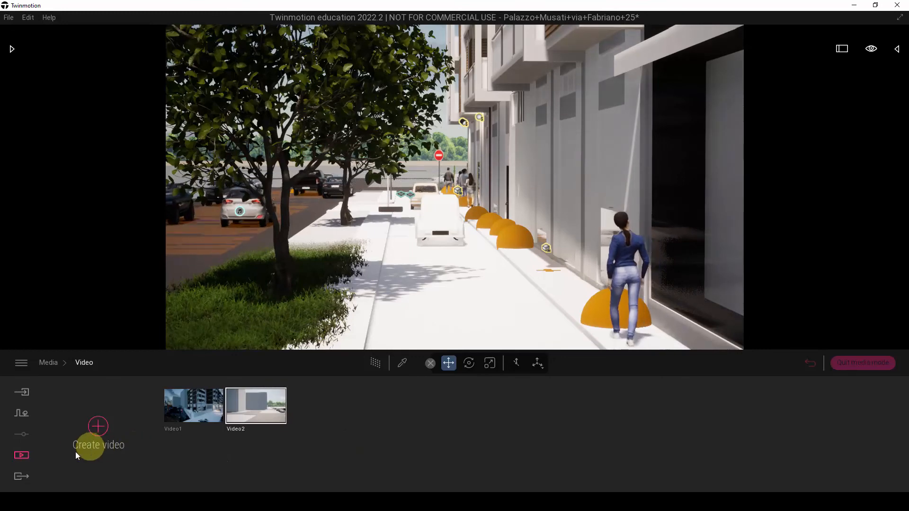
Select all videos for local export and export them to the Temp folder on drive J:.
click(21, 477)
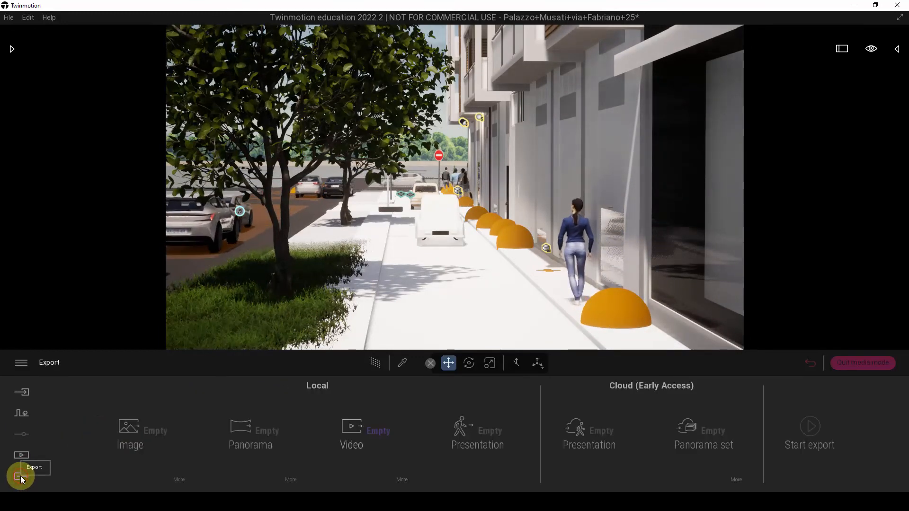
click(362, 431)
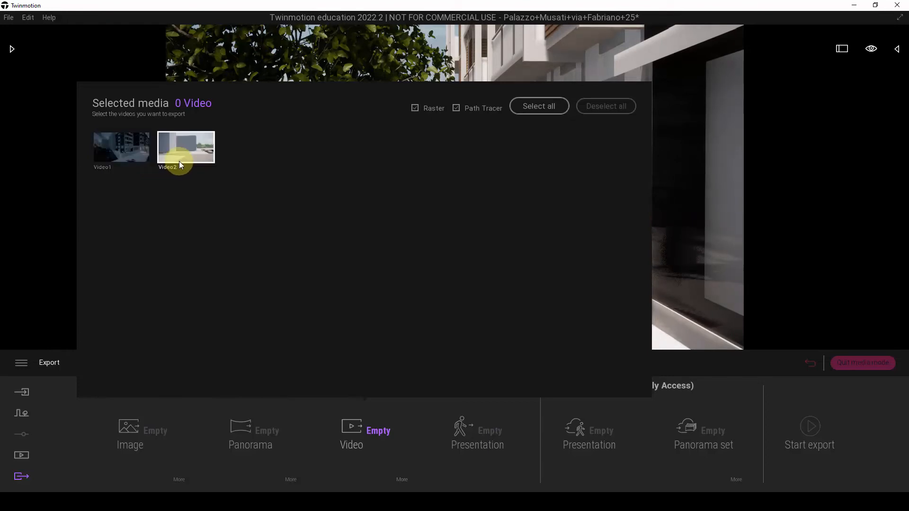
click(541, 107)
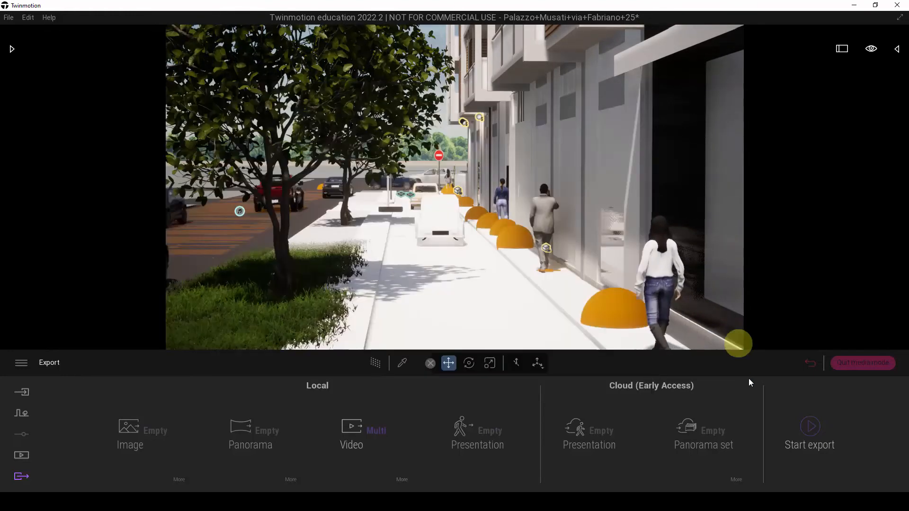
click(812, 430)
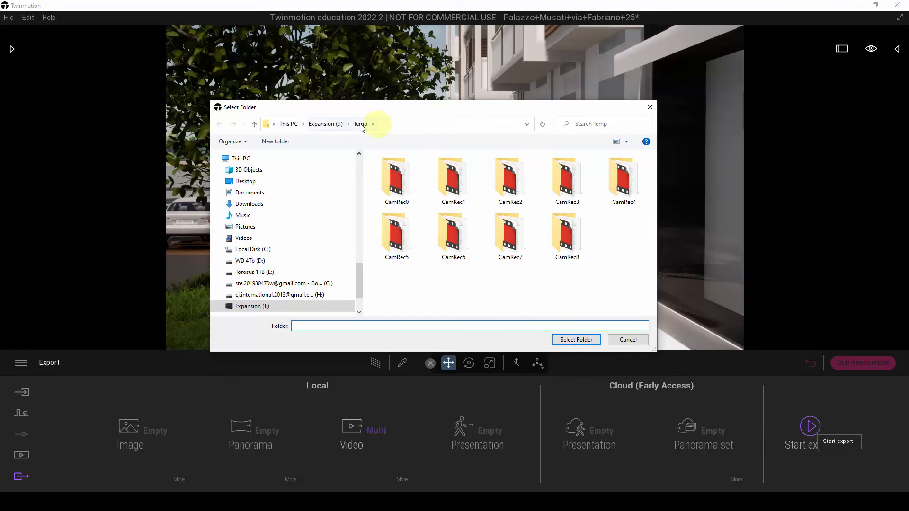
click(564, 339)
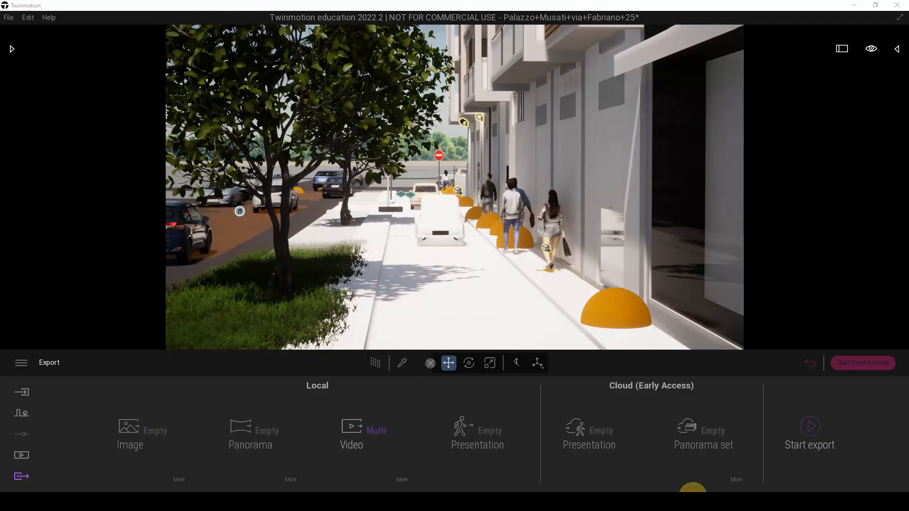
Switch to the File Explorer window of J:\Temp and select the exported files Video1.mp4 and Video2.mp4.
mouse_move(264, 493)
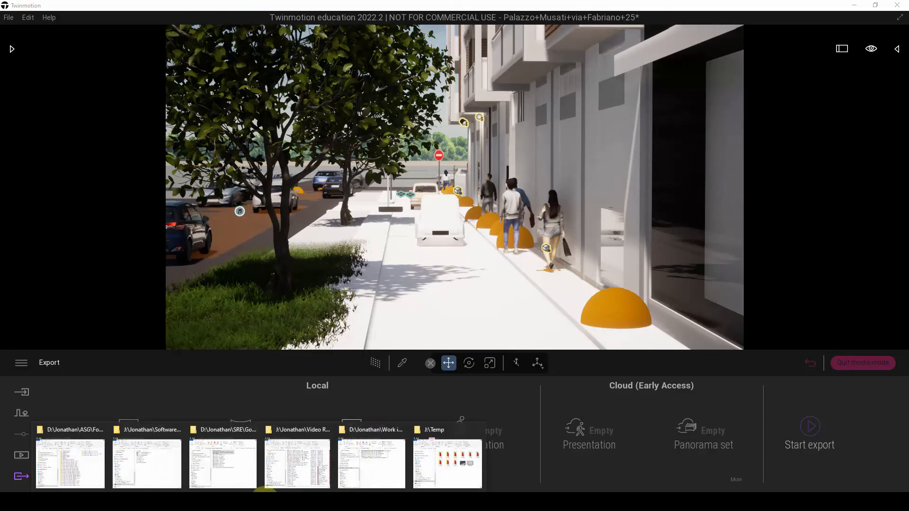
click(454, 470)
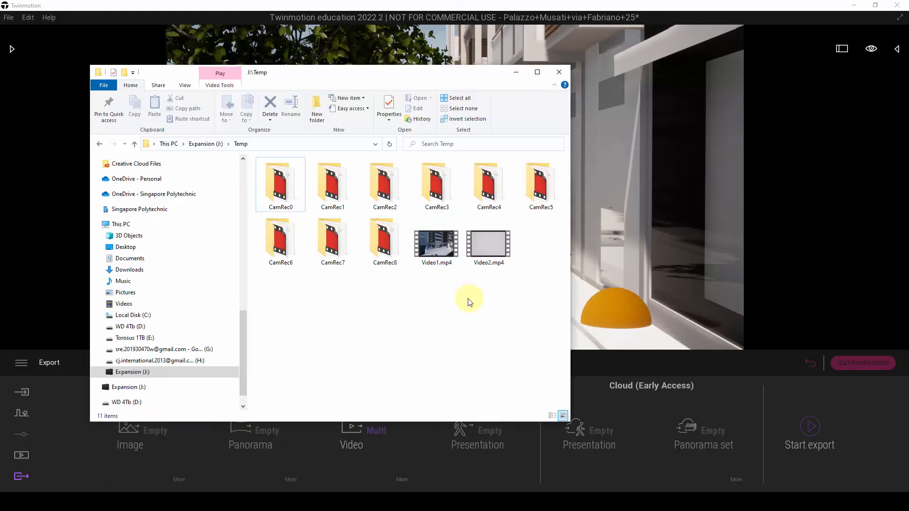
click(498, 252)
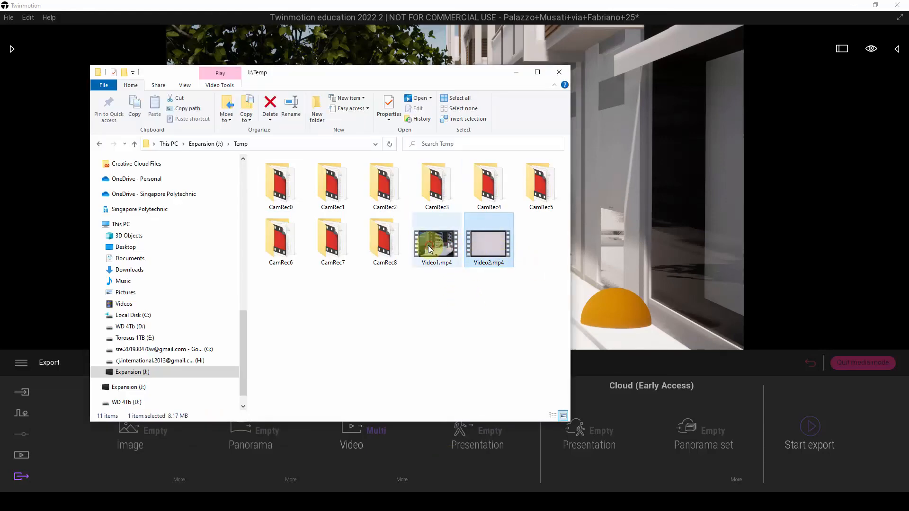
click(429, 245)
click(479, 246)
click(435, 246)
click(481, 245)
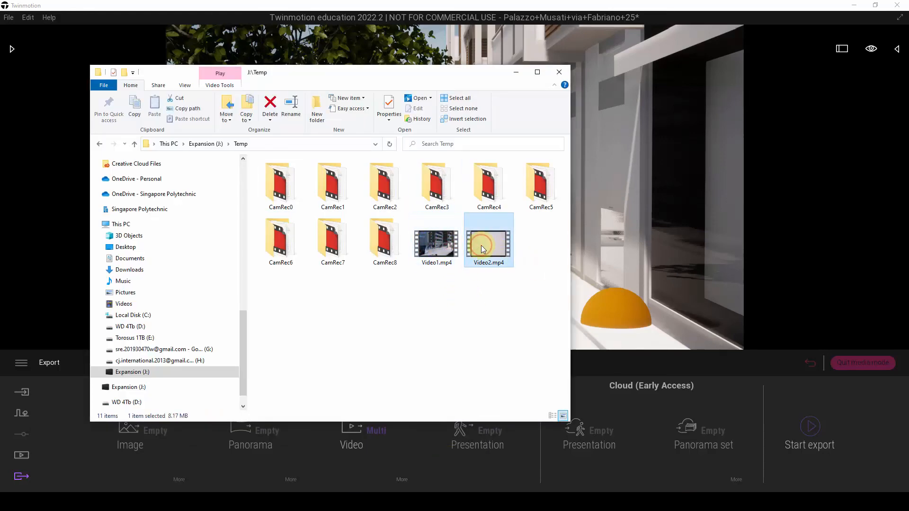
click(435, 246)
drag(488, 290, 448, 246)
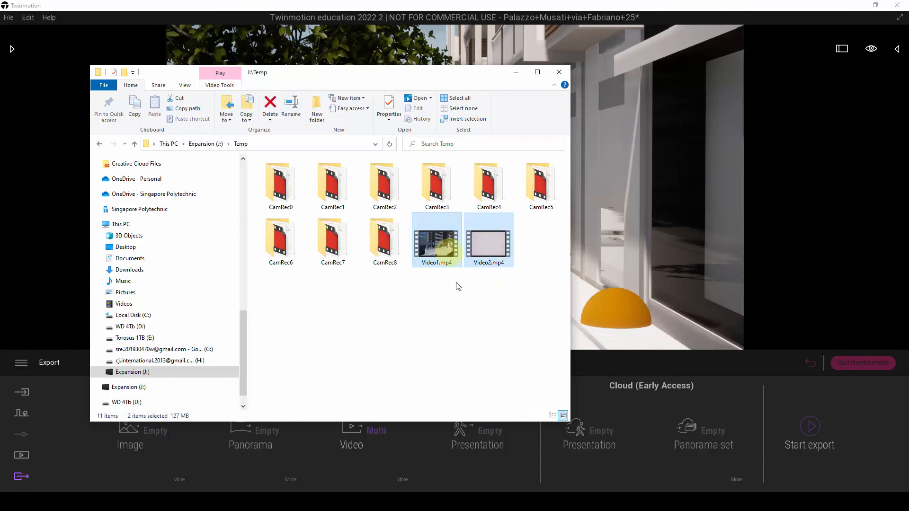
Deselect the exported files, switch back to Twinmotion to review the scenes of Video1, and return to the list of videos.
click(457, 289)
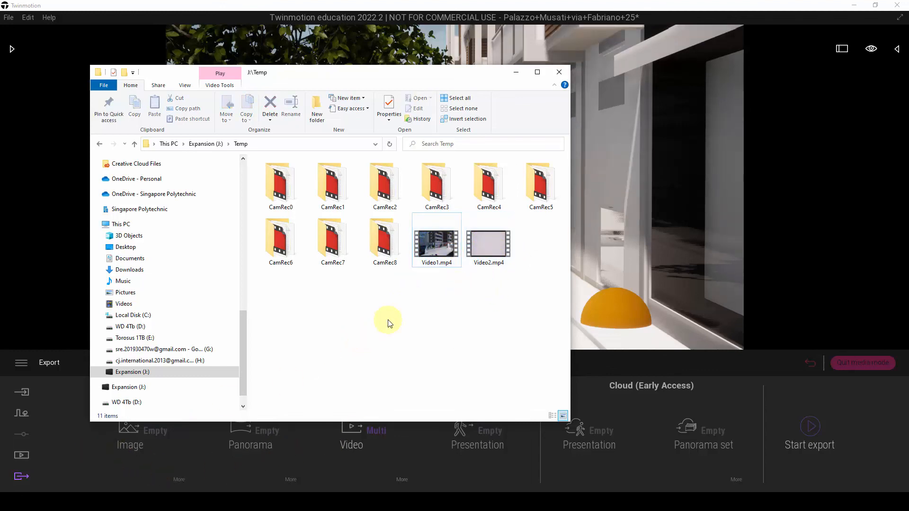
click(74, 442)
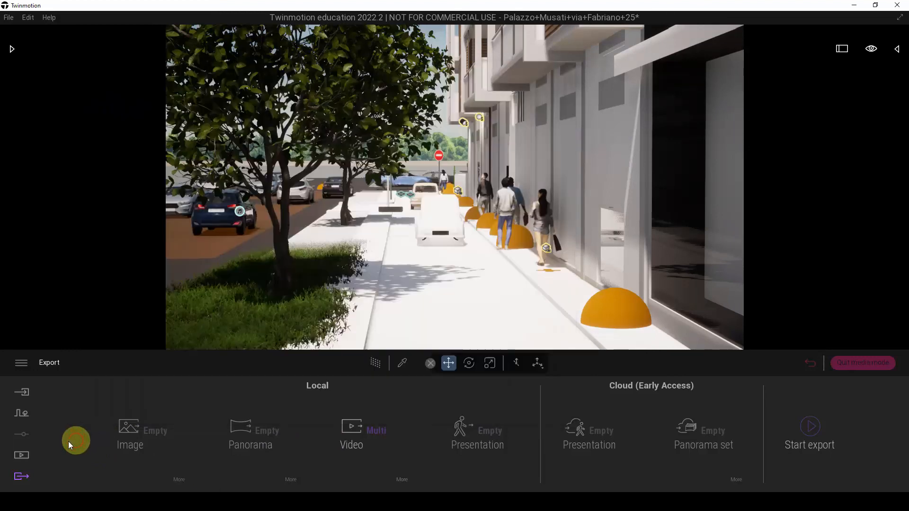
click(22, 458)
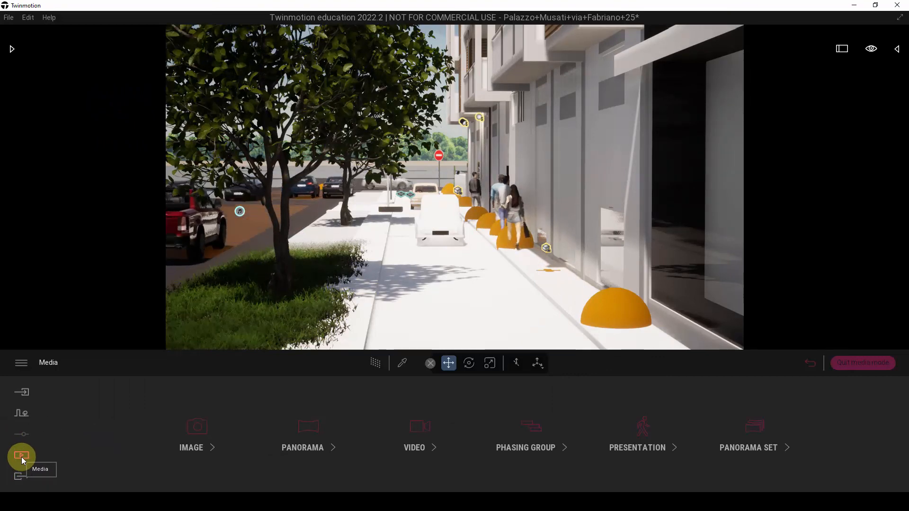
click(417, 429)
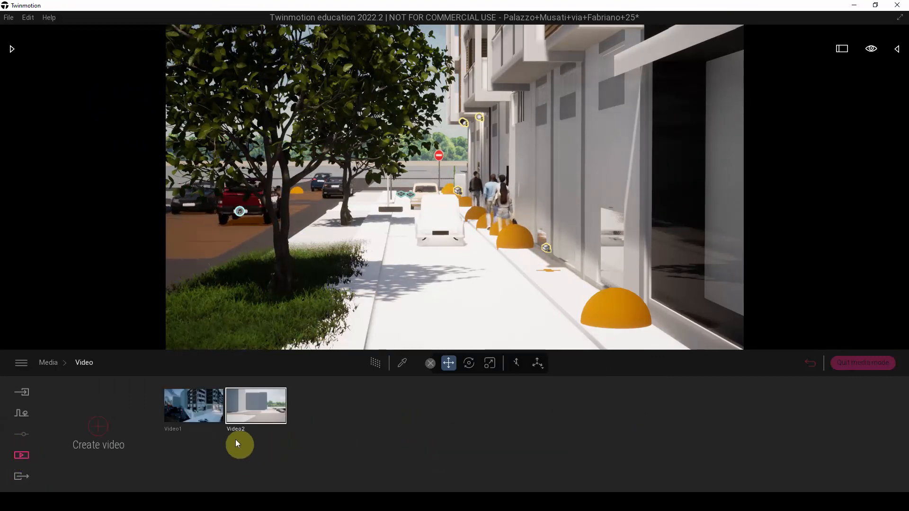
click(192, 409)
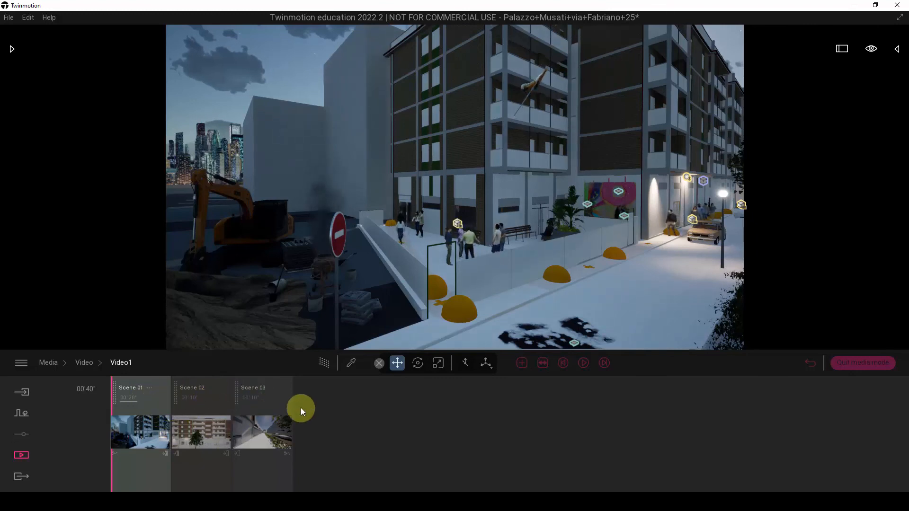
click(122, 364)
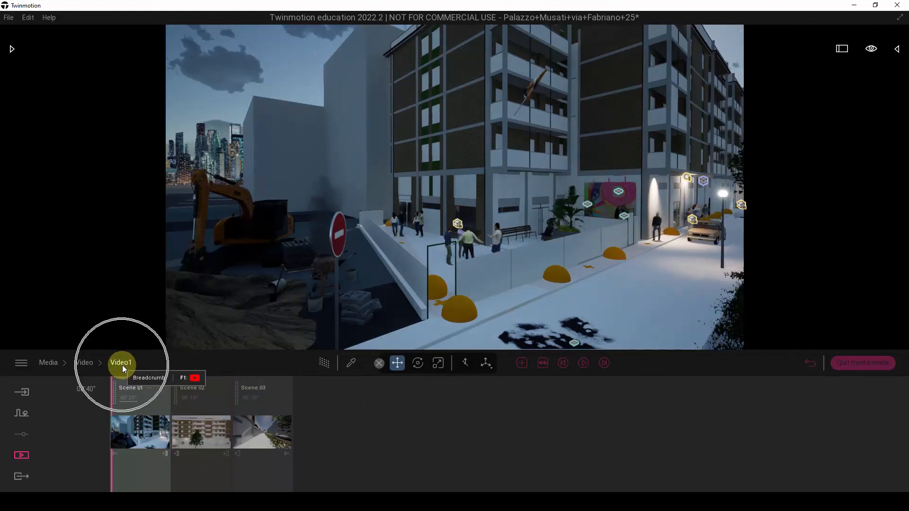
click(83, 364)
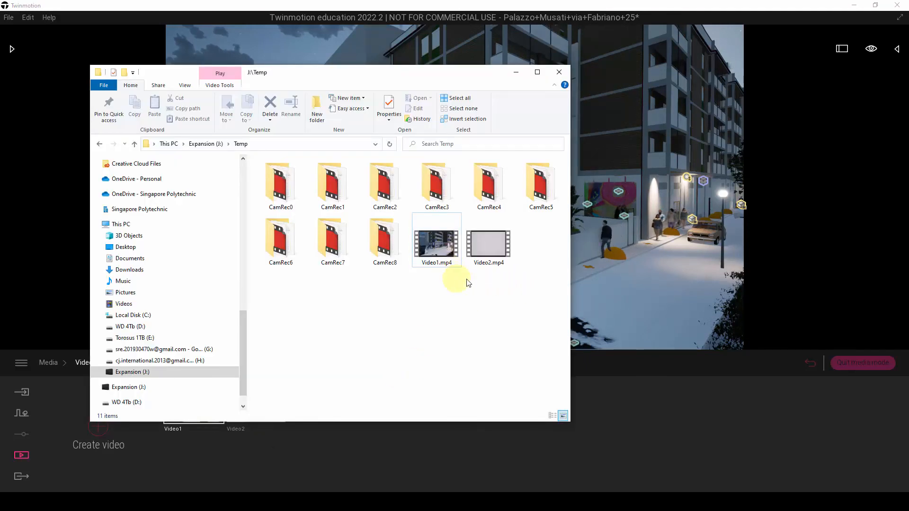
Switch to File Explorer again, check Video1.mp4 and Video2.mp4 individually, and select both files together.
click(444, 247)
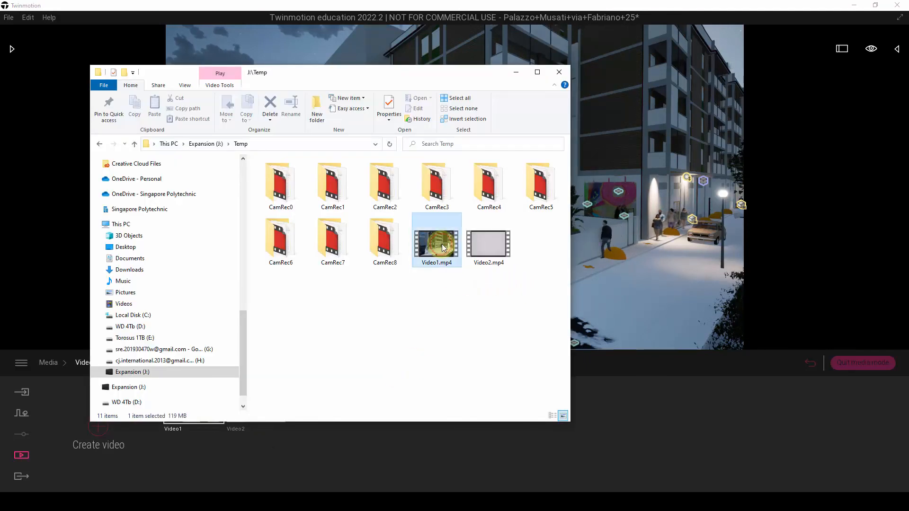
click(482, 243)
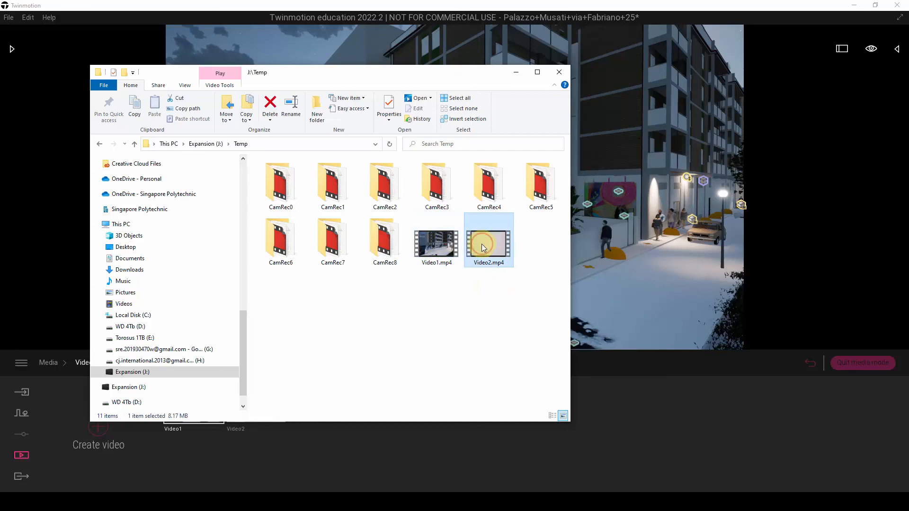
click(486, 303)
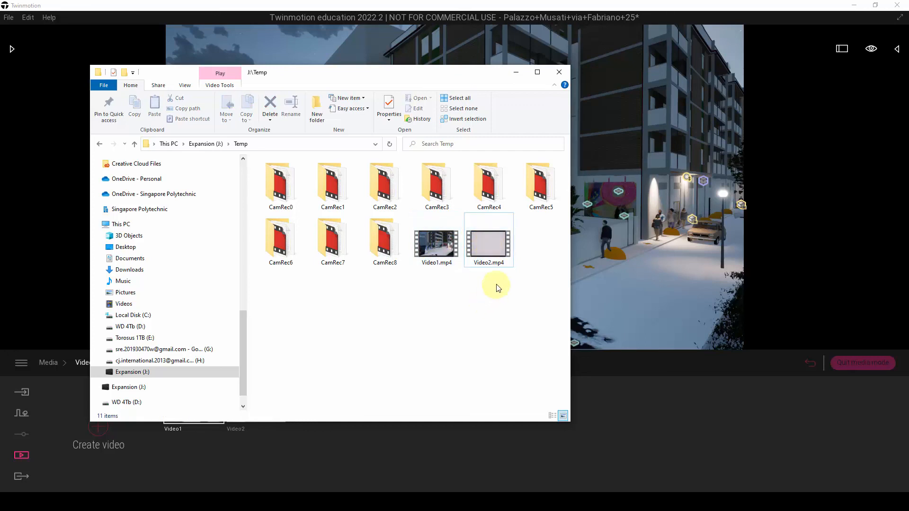
drag(518, 288, 435, 236)
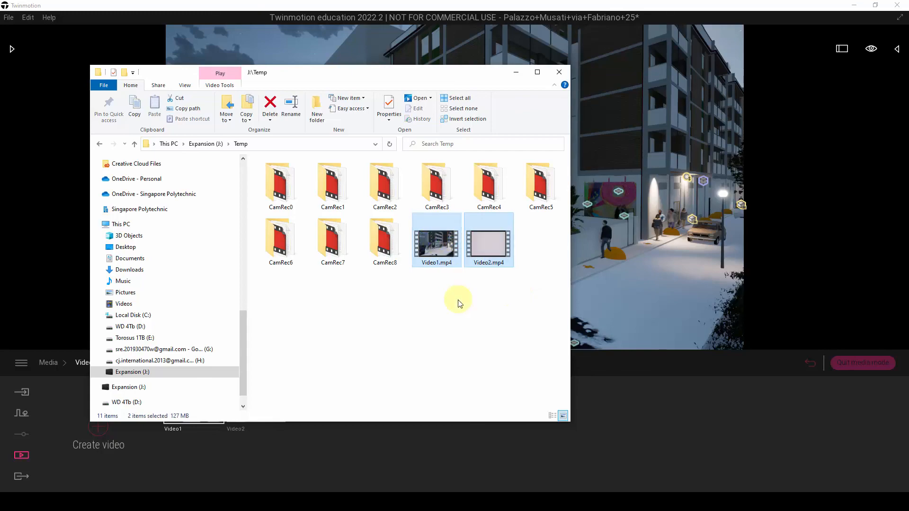